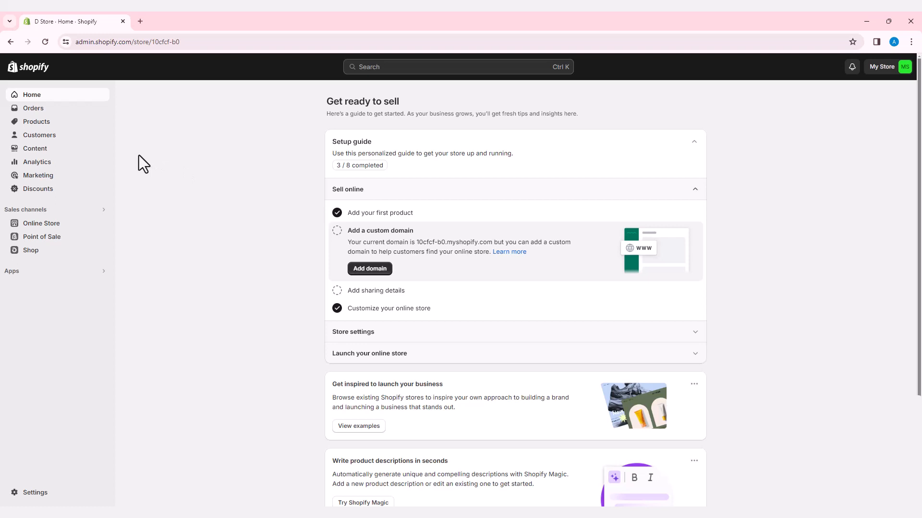
Open a new Chrome tab next to the D Store Shopify admin
click(140, 21)
Search Google for Mailchimp, go to mailchimp.com, and start the Free plan sign-up
click(360, 206)
text(M)
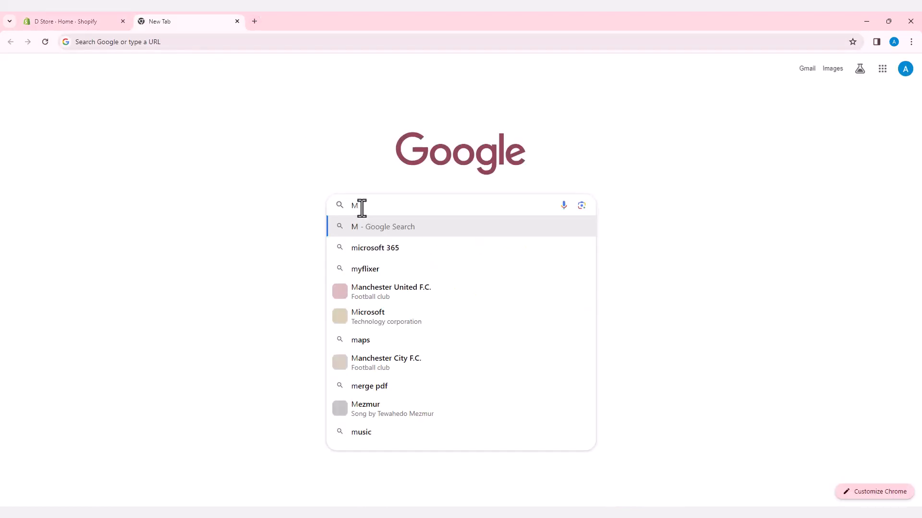
text(ailchimp)
click(369, 251)
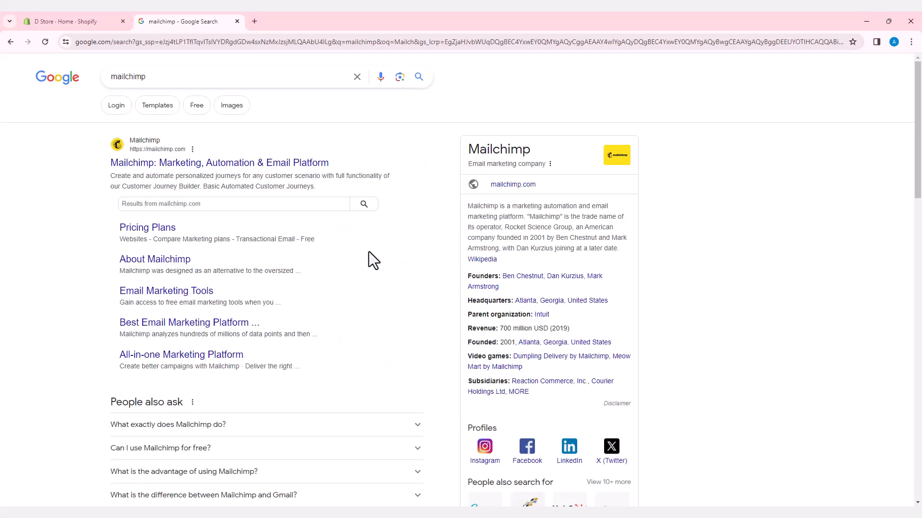
click(209, 166)
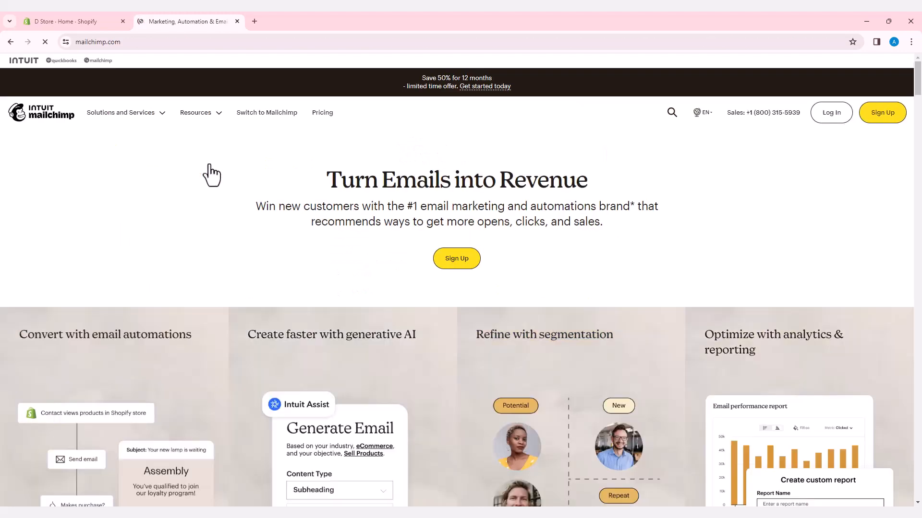
click(457, 260)
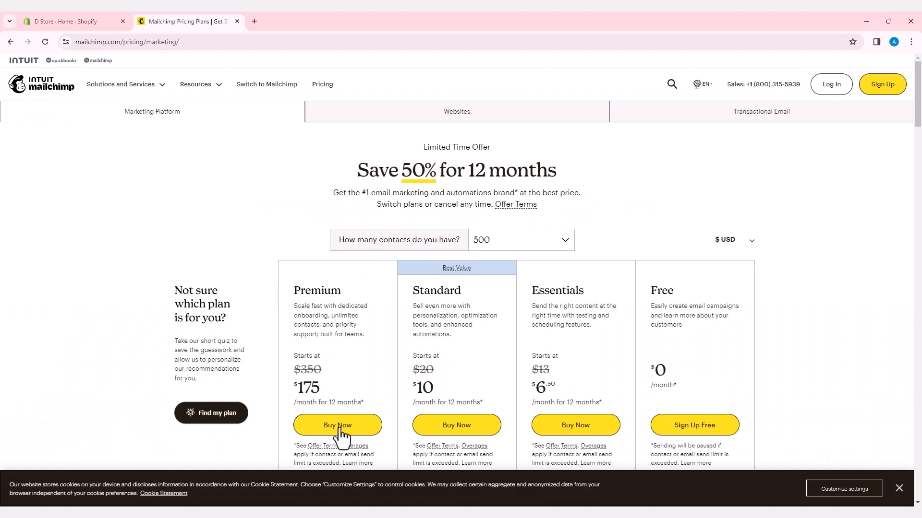
click(697, 429)
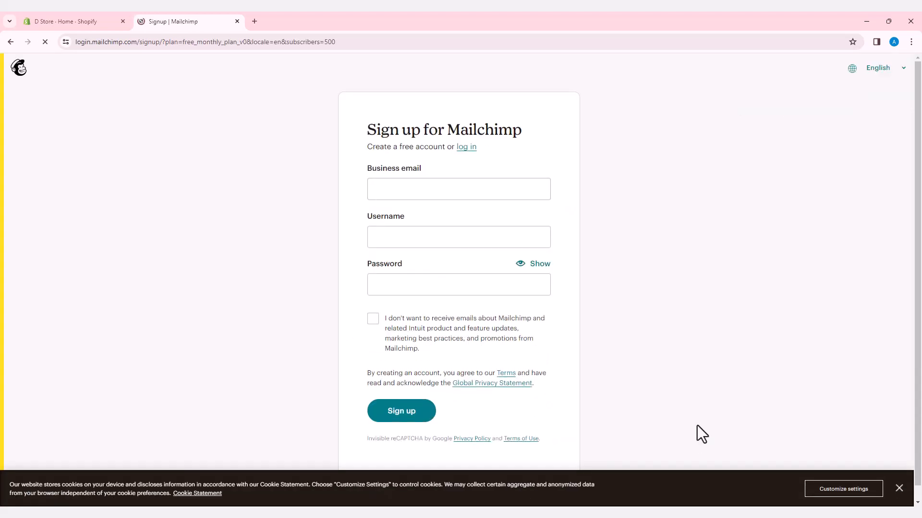
Sign up with a Gmail business email and password, opting out of promotional emails
click(400, 188)
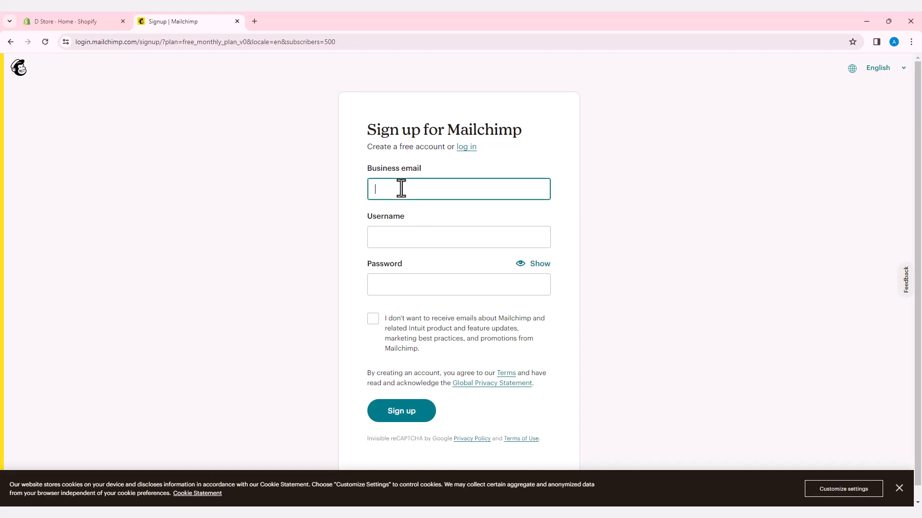
click(592, 123)
text(@)
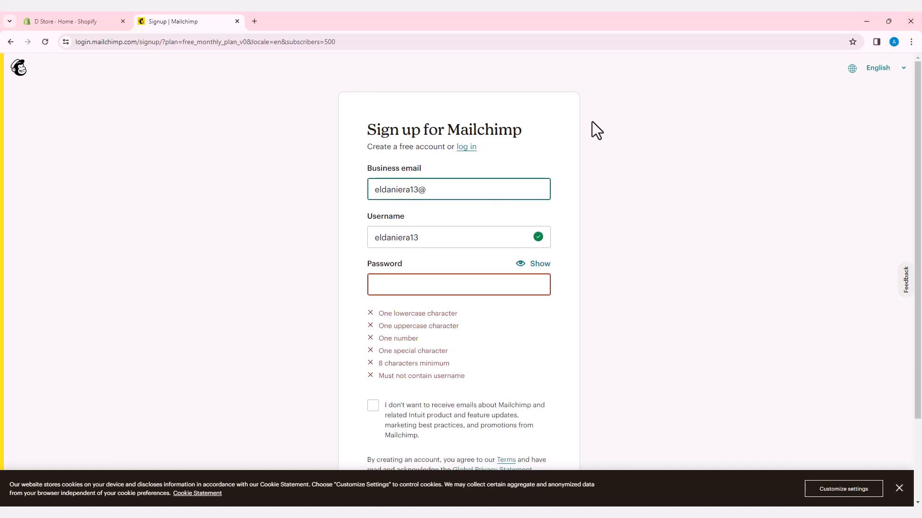
text(gmail.com)
click(427, 285)
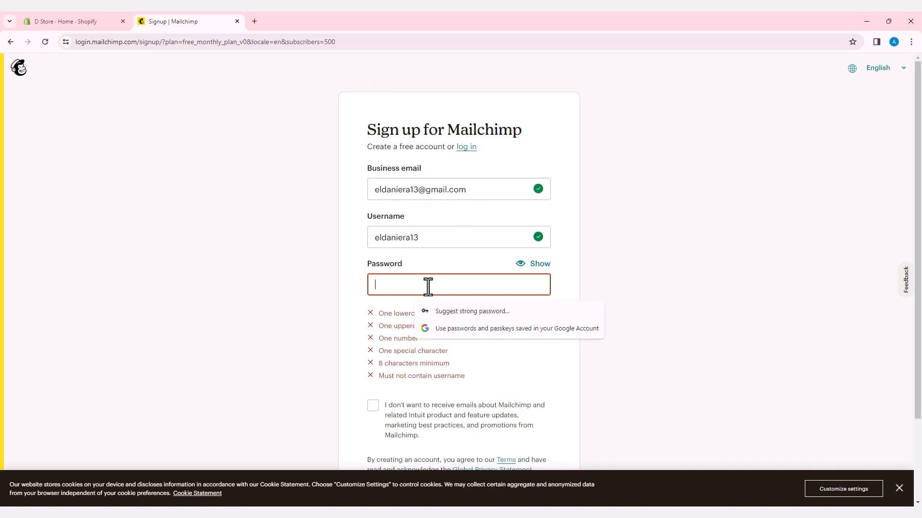
text(•••••••••••••)
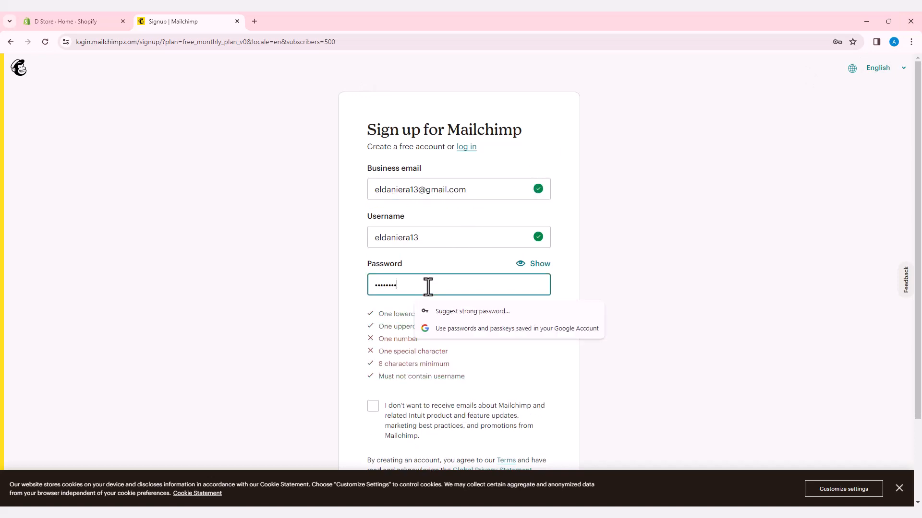
text(•••)
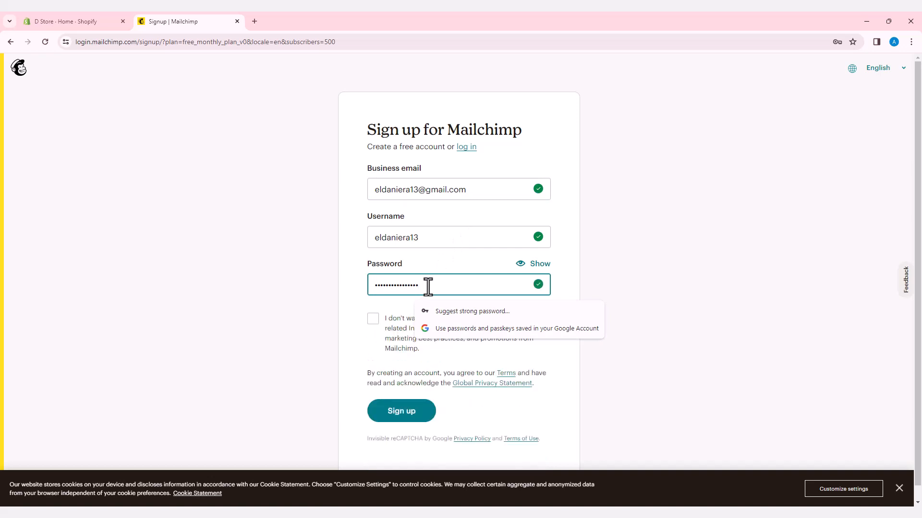
click(373, 318)
click(414, 416)
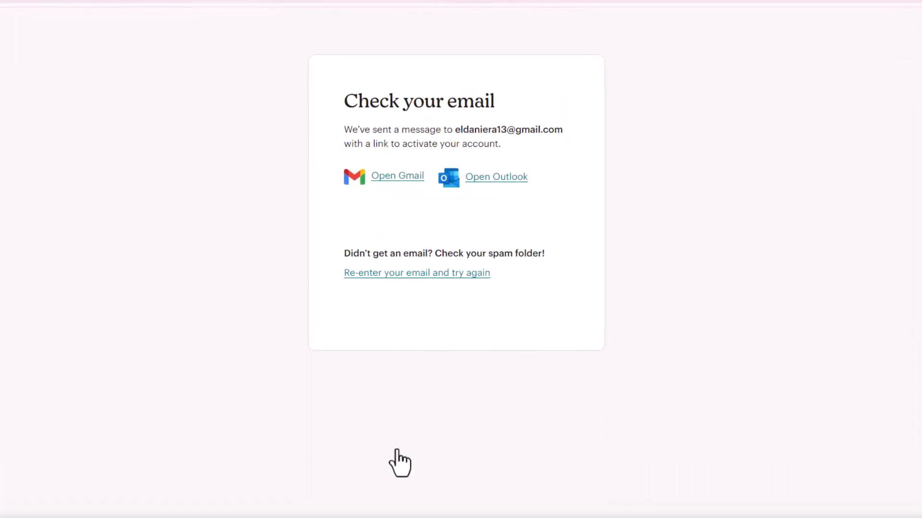
Open Gmail in a new tab and follow the Mailchimp activation email's Activate Account link
key(ctrl+t)
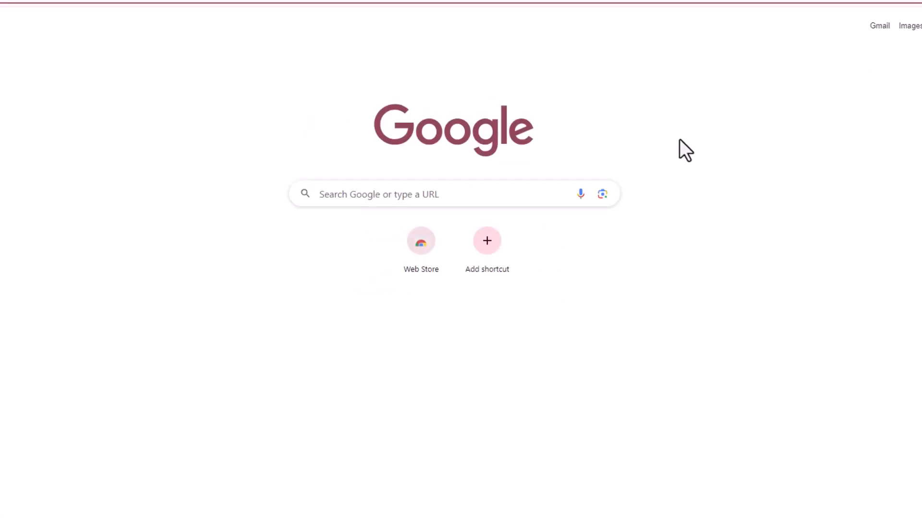
click(921, 44)
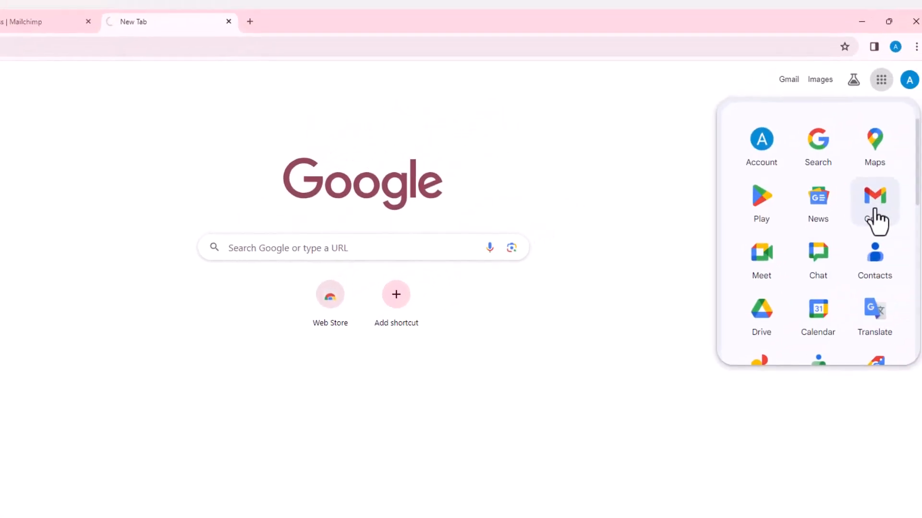
click(921, 163)
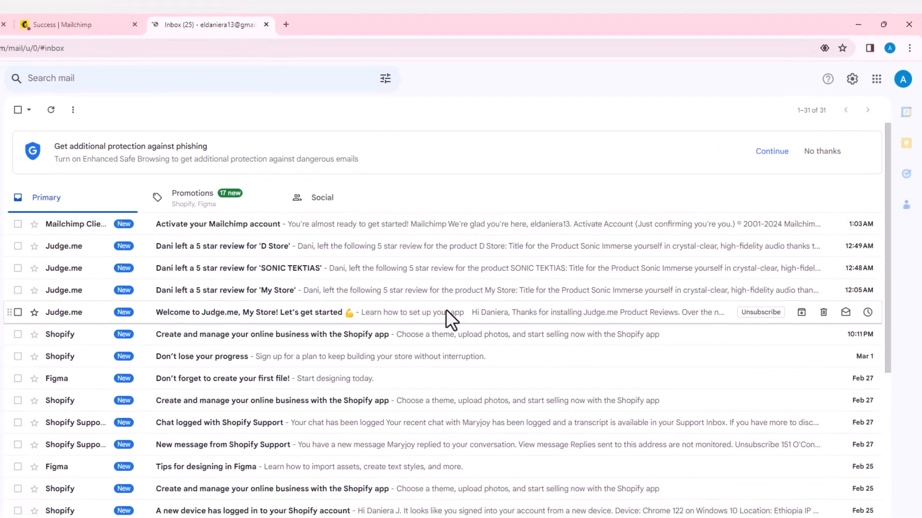
click(402, 201)
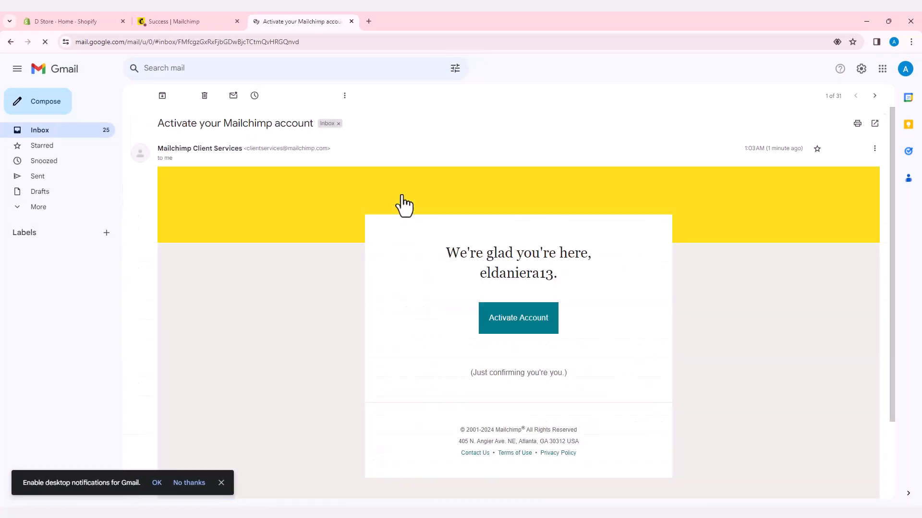
click(531, 350)
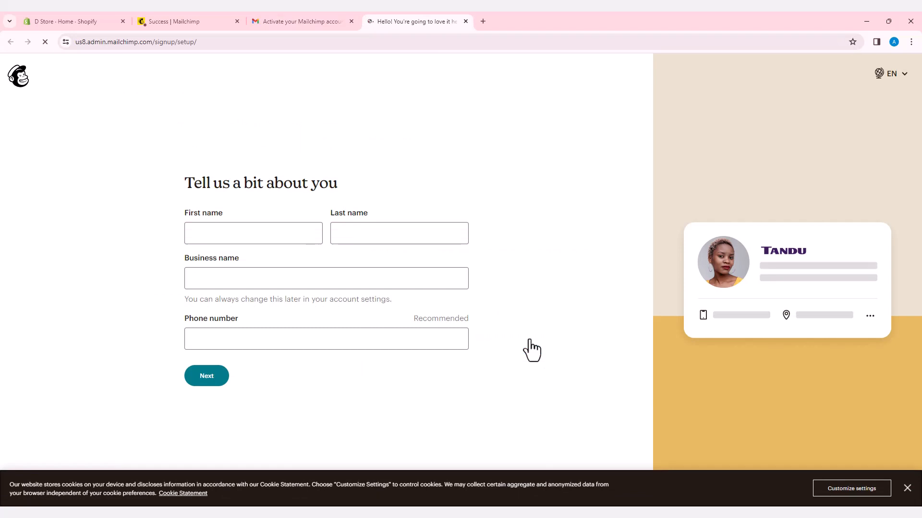
Fill in the first and last name on the profile form, correcting the first name
click(261, 234)
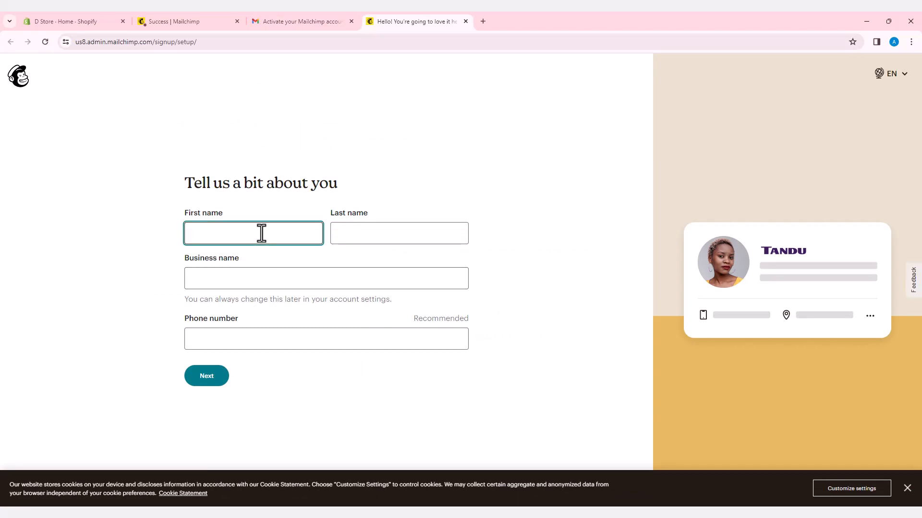
click(198, 233)
key(BackSpace)
text(D)
click(378, 235)
text(Jihad)
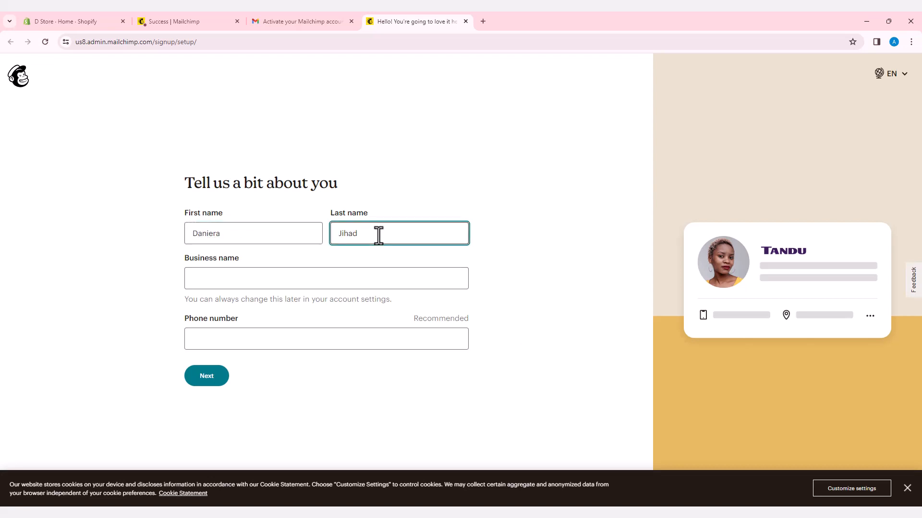
Add the business name and phone number, give call consent, and continue
click(278, 278)
text(Da)
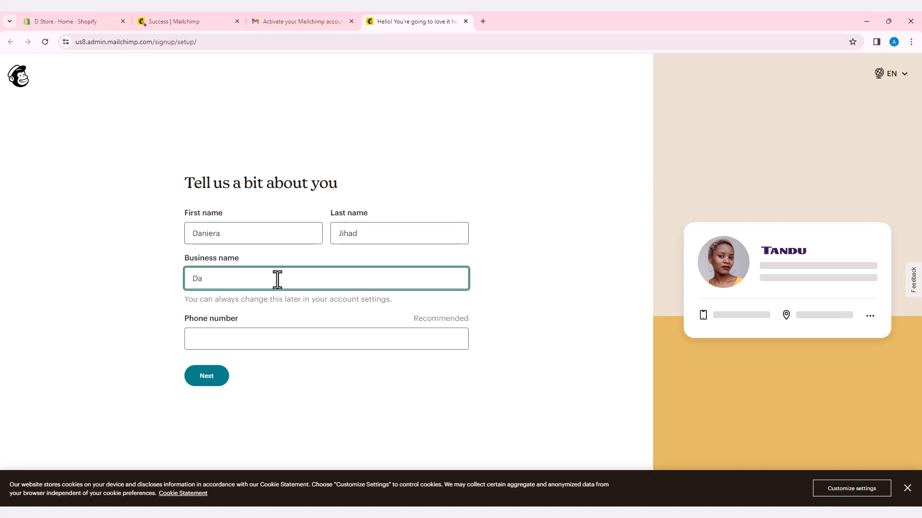
text(ni)
click(277, 339)
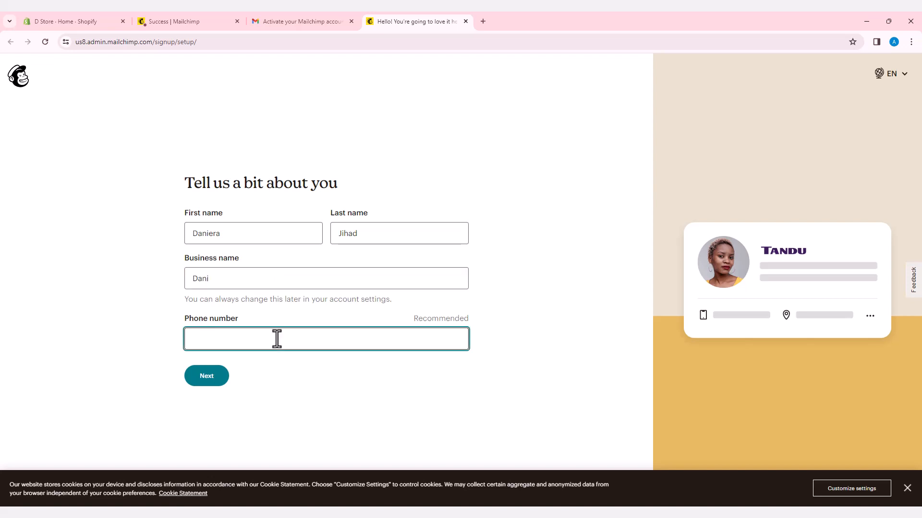
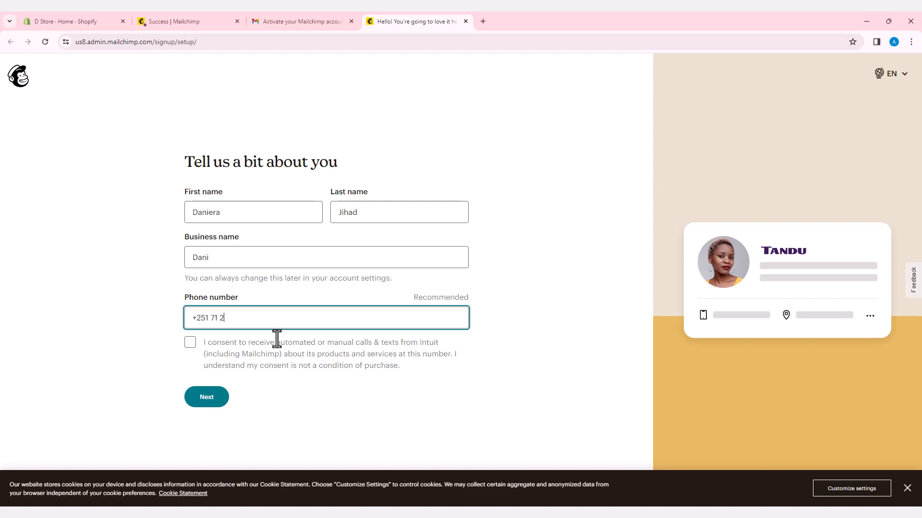
click(190, 342)
click(212, 401)
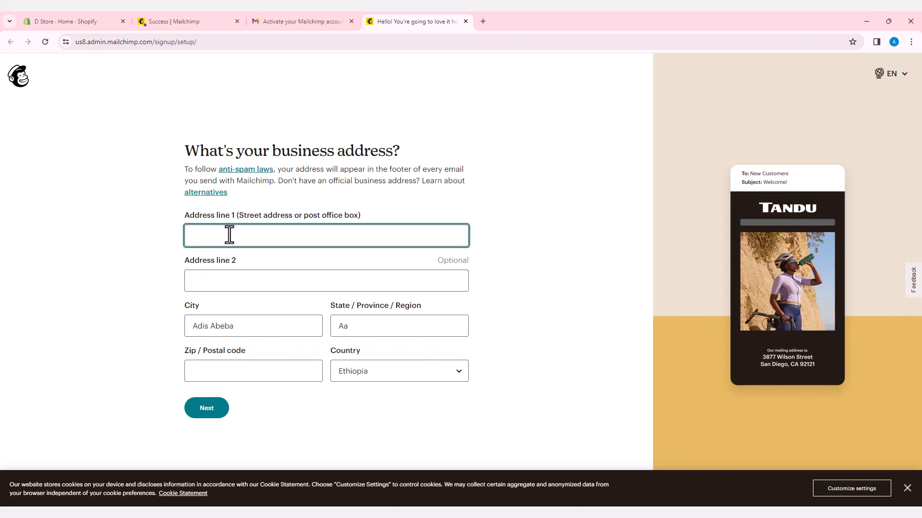
Fill the street address from the Addis Ababa suggestion and change the city to Addis Ababa
text(Addis )
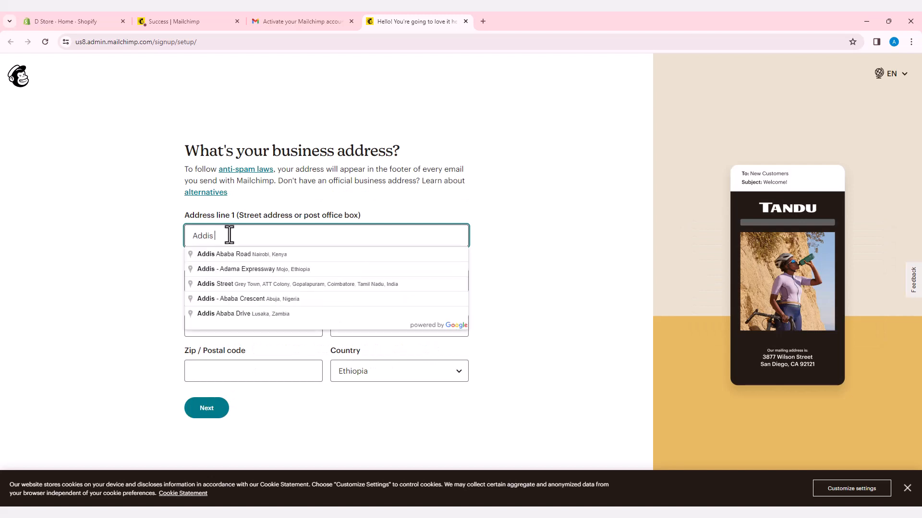
text(Ababa)
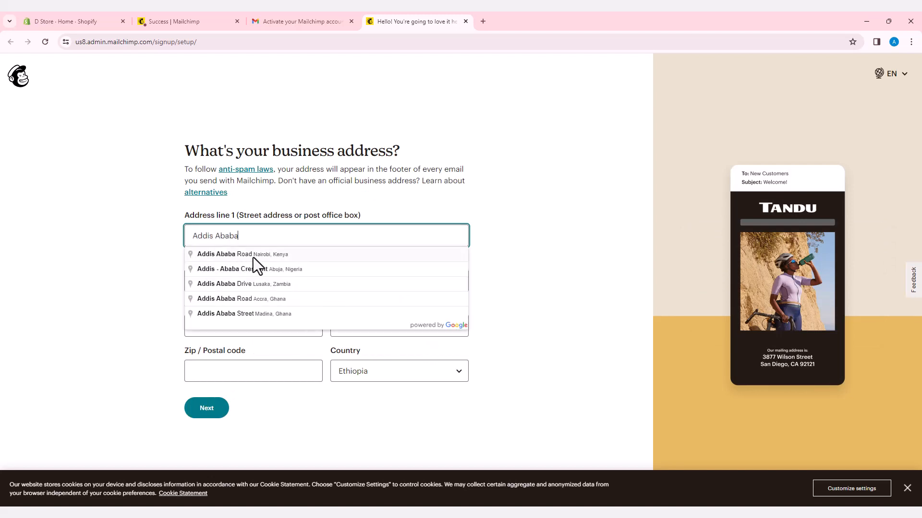
click(223, 254)
click(227, 282)
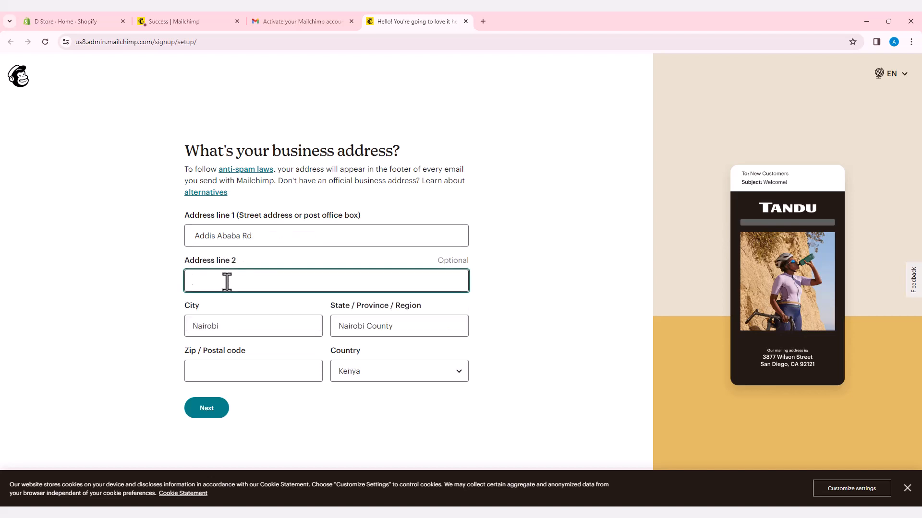
double_click(206, 327)
text(Addis)
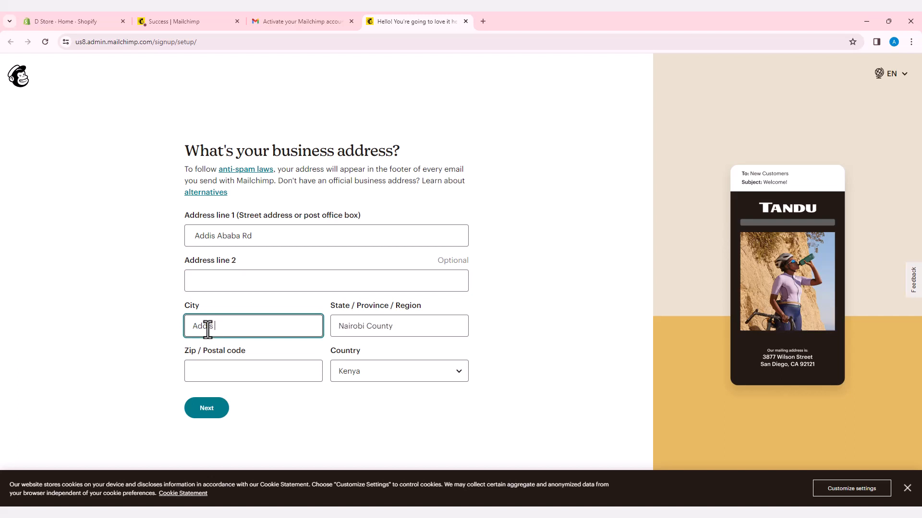
text( Ababa)
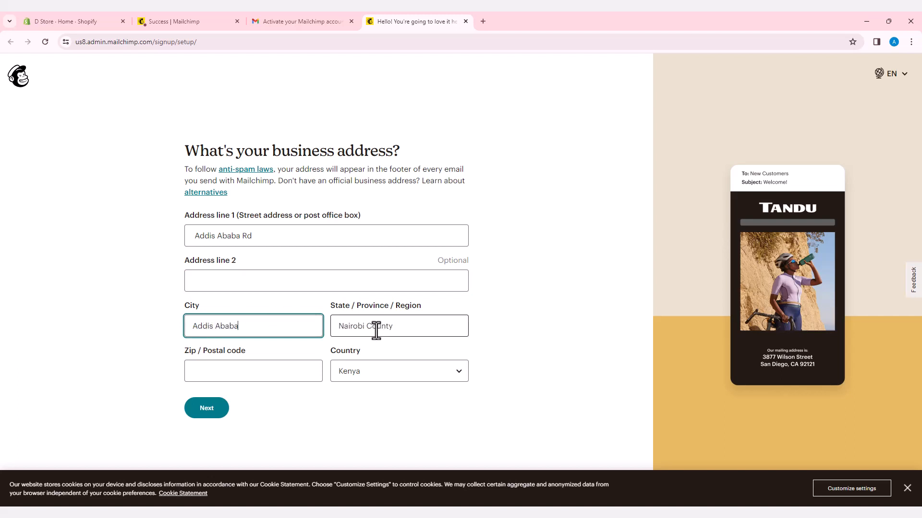
Set country and state to Ethiopia, postal code 1000, and submit the address
click(370, 327)
triple_click(371, 327)
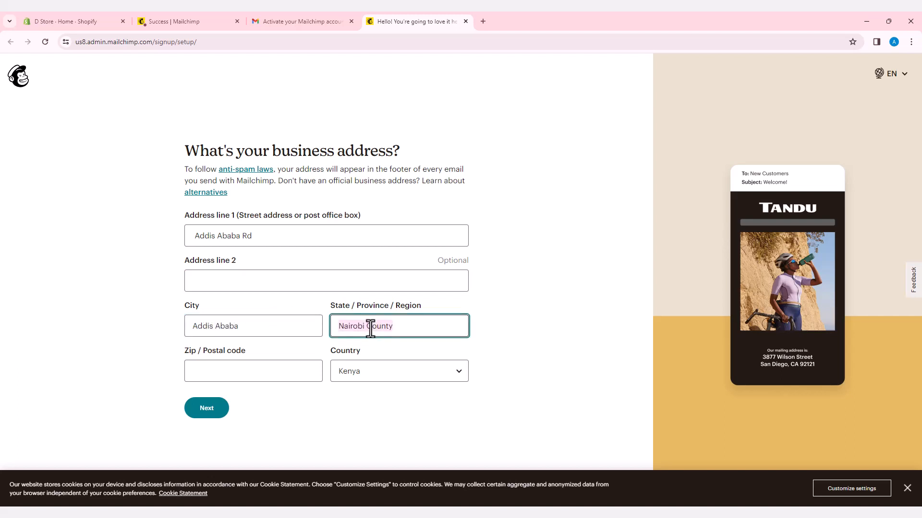
click(423, 370)
scroll(418, 317, up, 7)
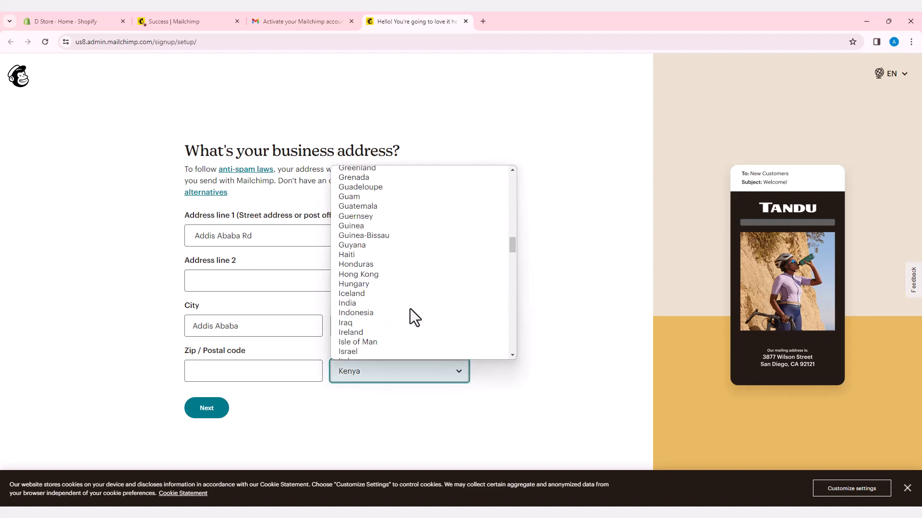
click(376, 245)
triple_click(362, 326)
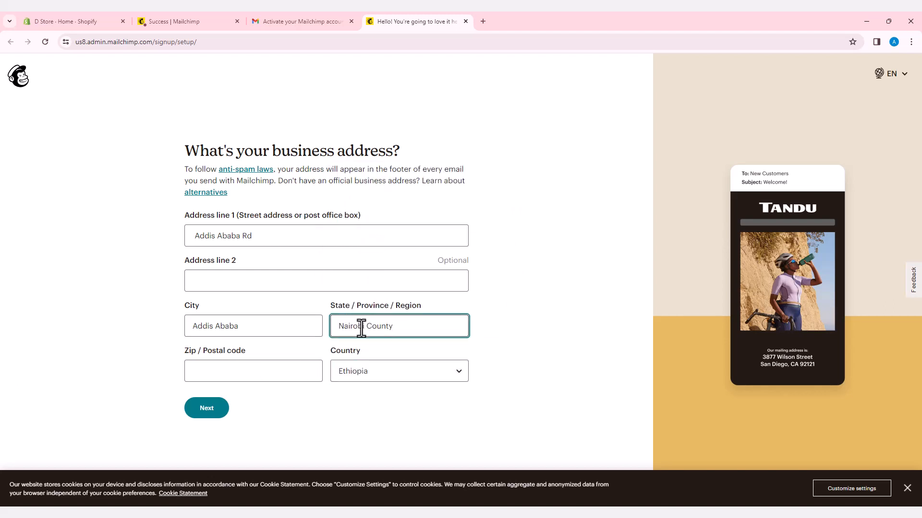
text(Ethiopia)
click(237, 372)
text(1000)
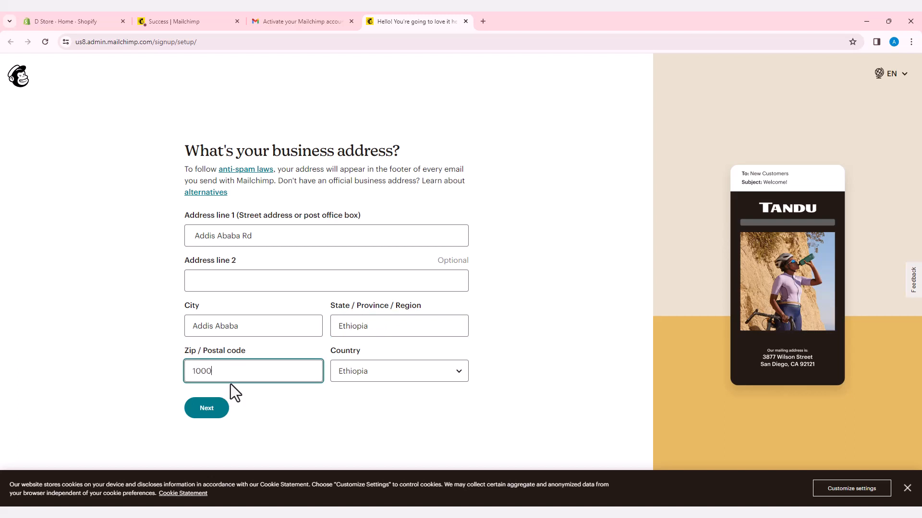
click(207, 416)
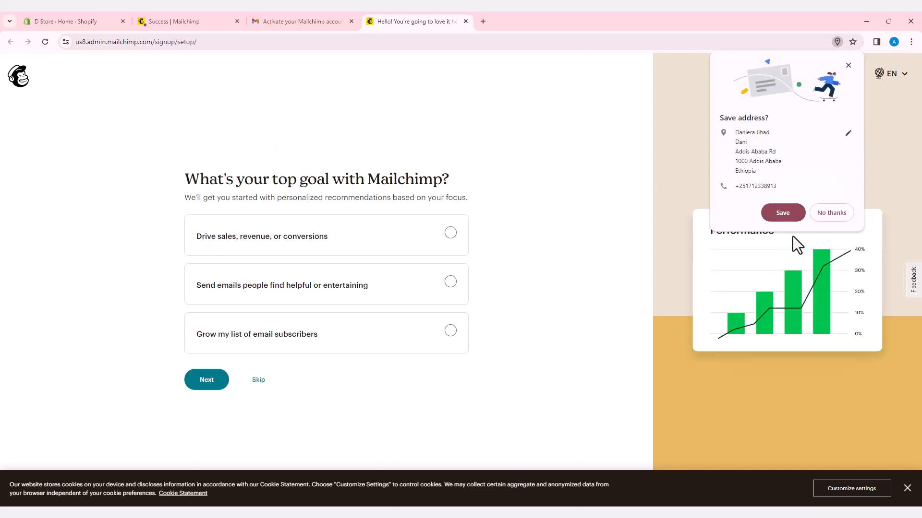
Choose 'Grow my list of email subscribers' as the top goal and skip the features question
click(783, 213)
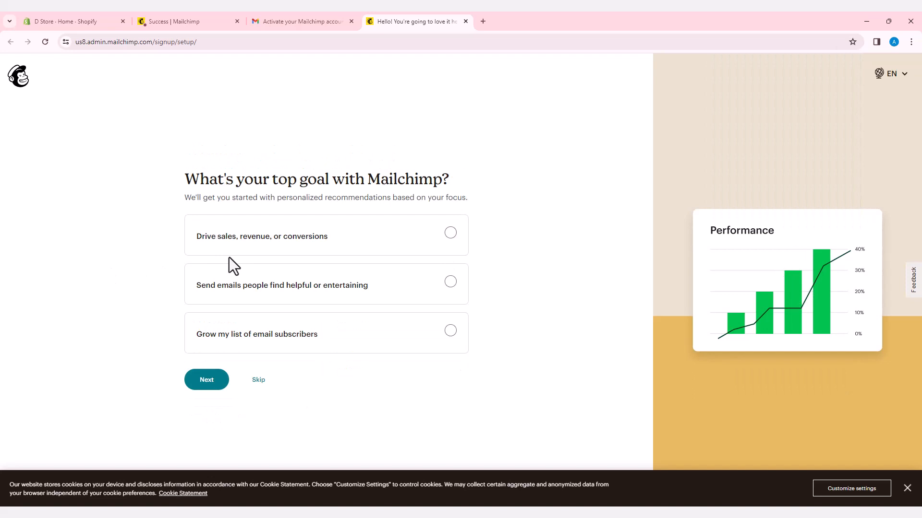
click(454, 336)
click(211, 382)
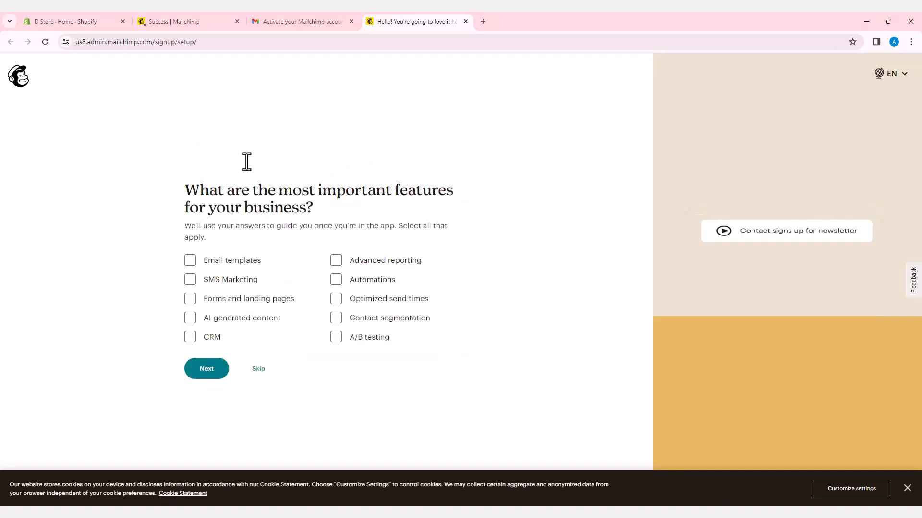
click(258, 368)
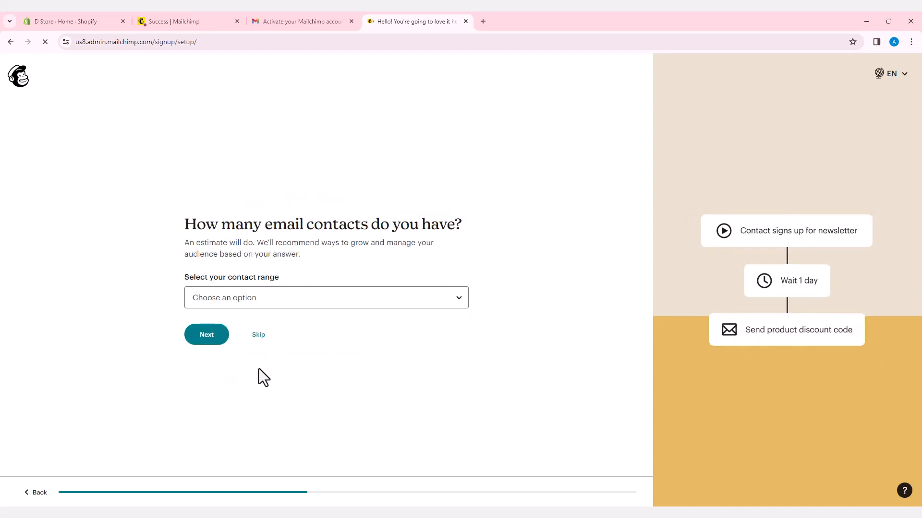
Set the contact count to 0 - 500 and continue to the brand-import step
click(281, 305)
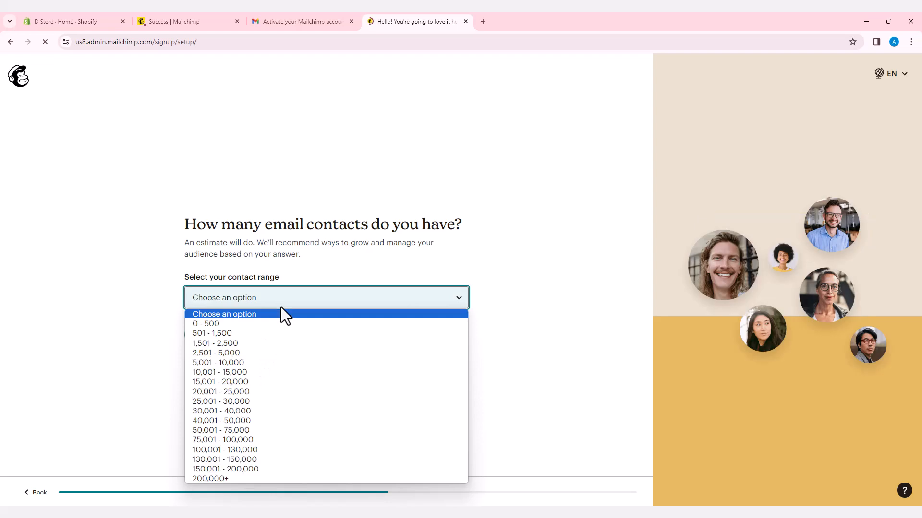
click(240, 320)
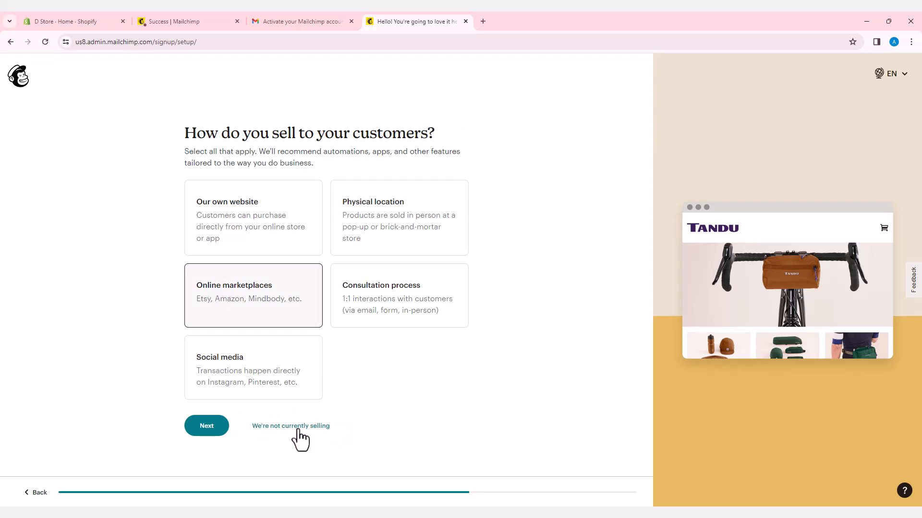
click(210, 426)
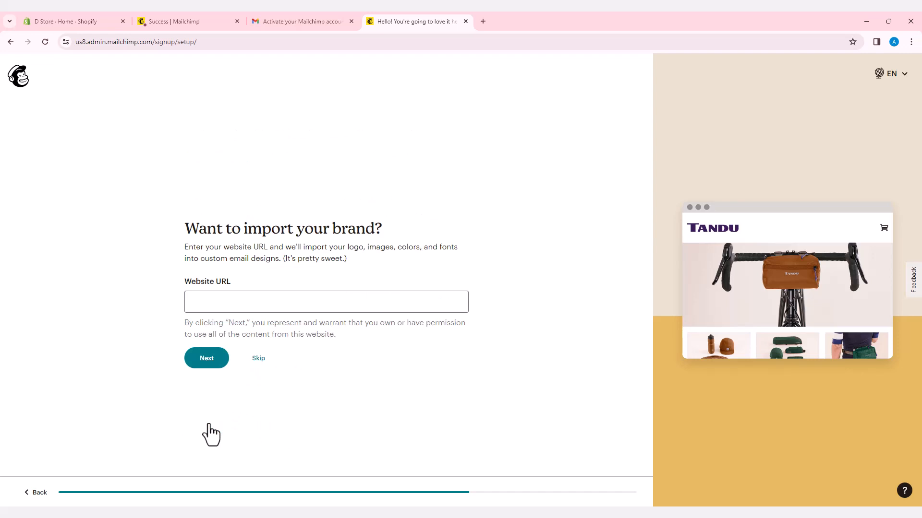
click(71, 24)
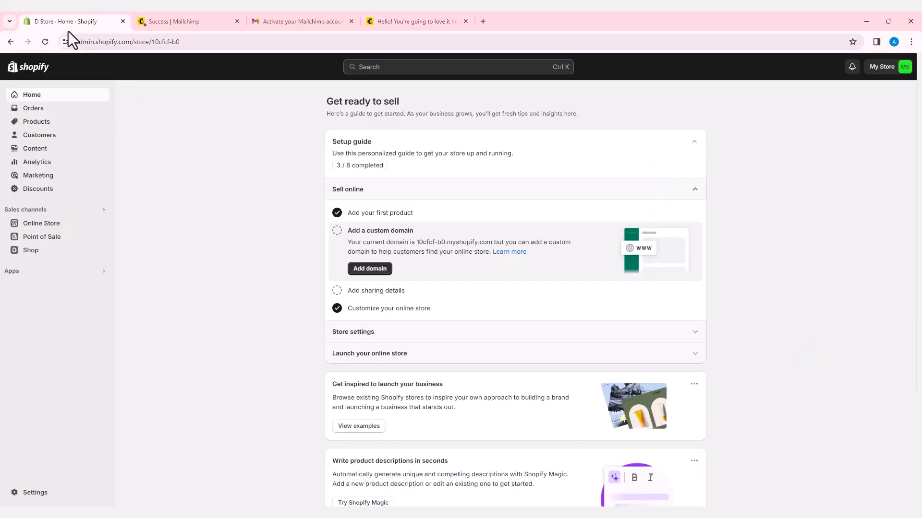
Paste the D Store Shopify admin URL as Mailchimp's brand website and continue
click(240, 42)
key(ctrl+c)
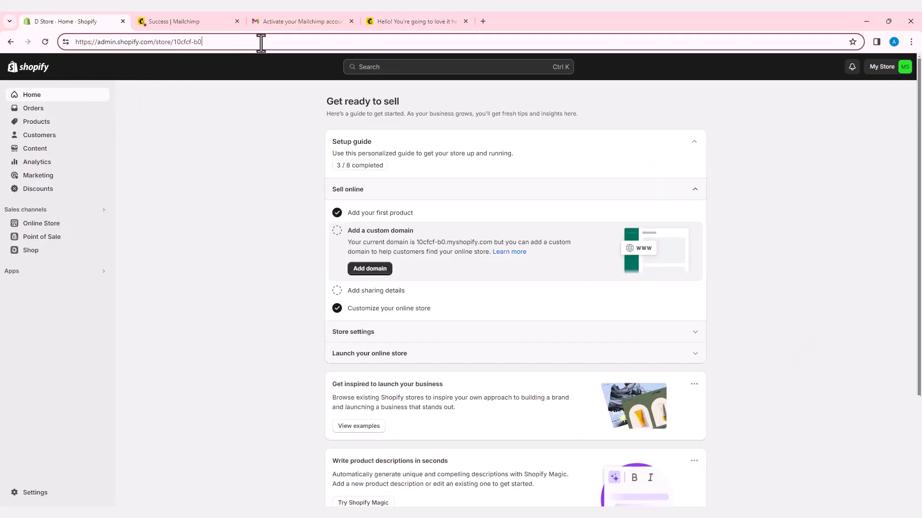
click(391, 21)
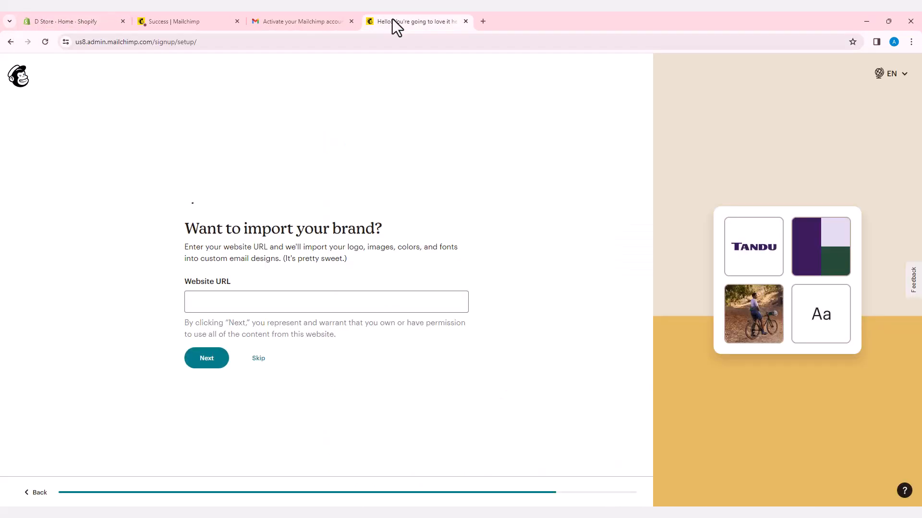
click(248, 305)
key(ctrl+v)
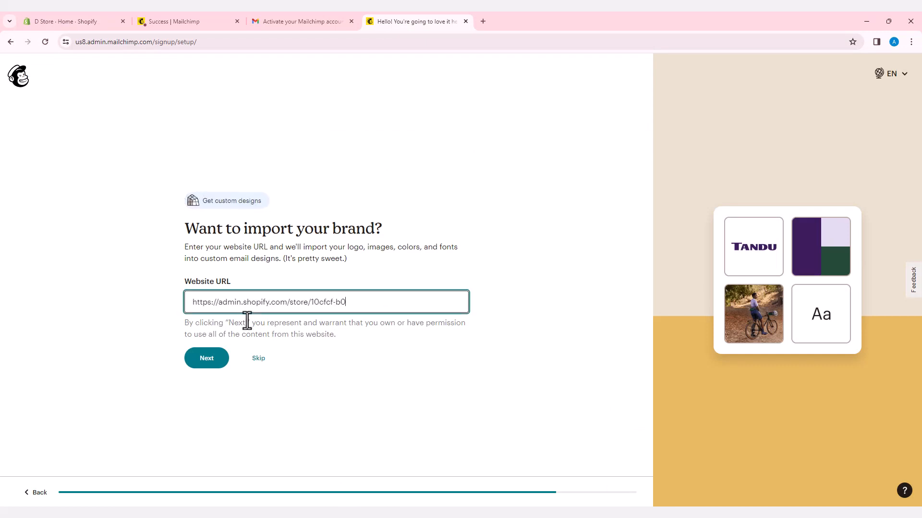
click(213, 363)
click(213, 363)
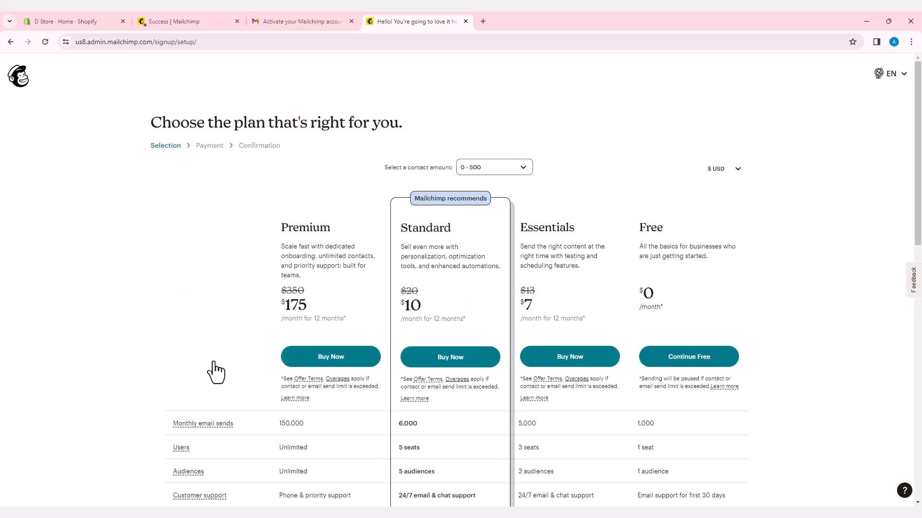
Compare the pricing plans and continue with the Free plan
scroll(612, 364, down, 6)
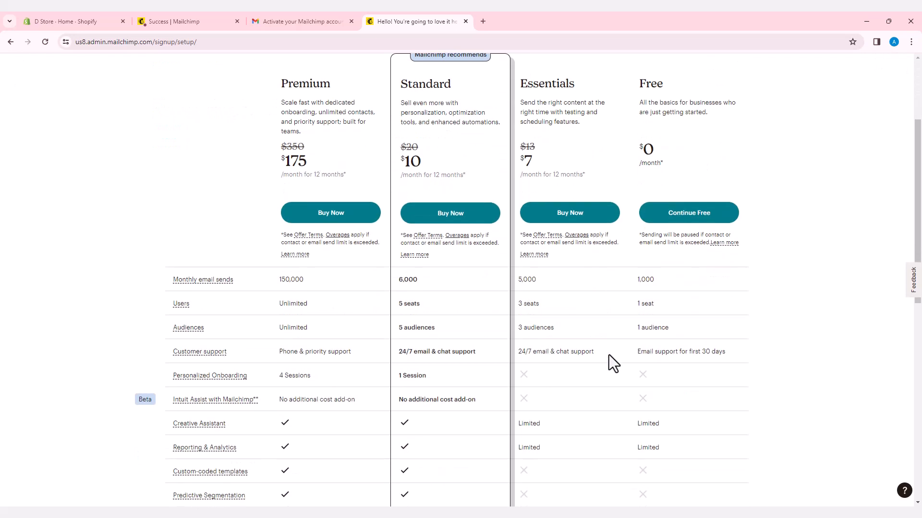
scroll(609, 355, down, 3)
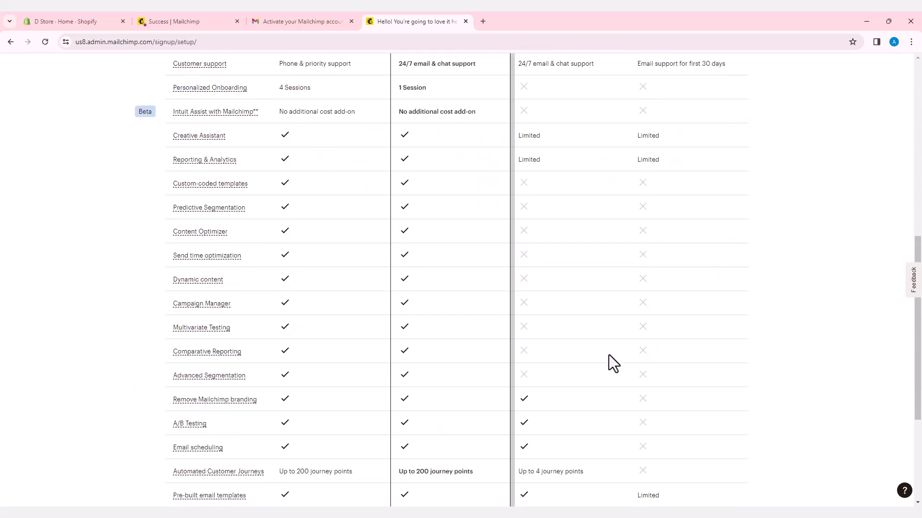
scroll(609, 356, up, 3)
scroll(608, 355, up, 5)
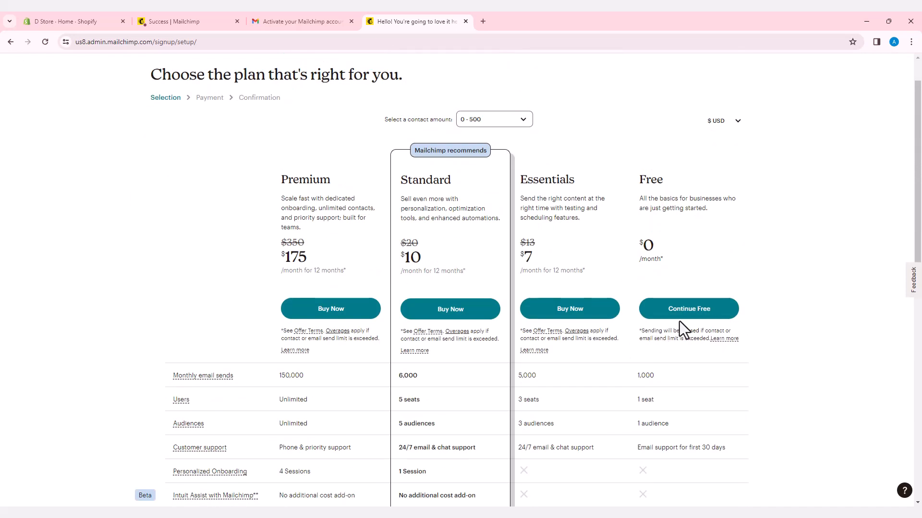
click(695, 310)
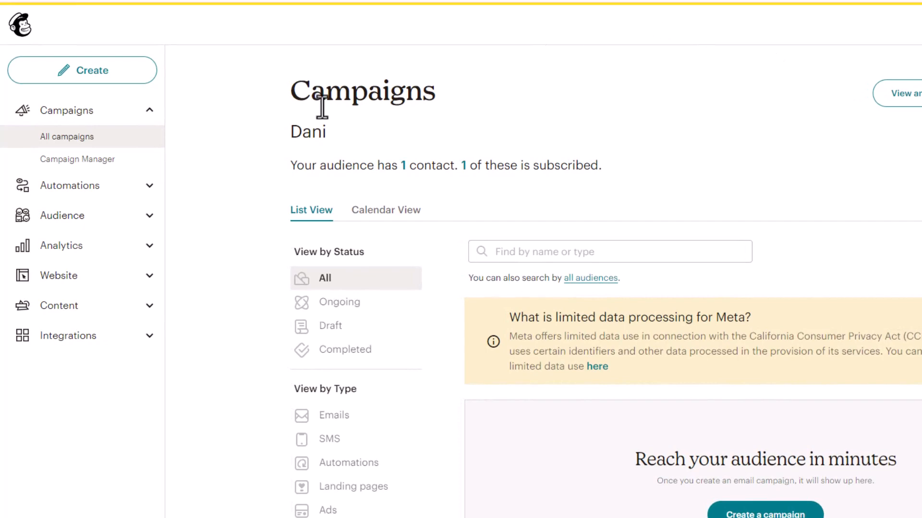
Find the Shopify card among Mailchimp's integrations and start its setup with Get Started
click(70, 339)
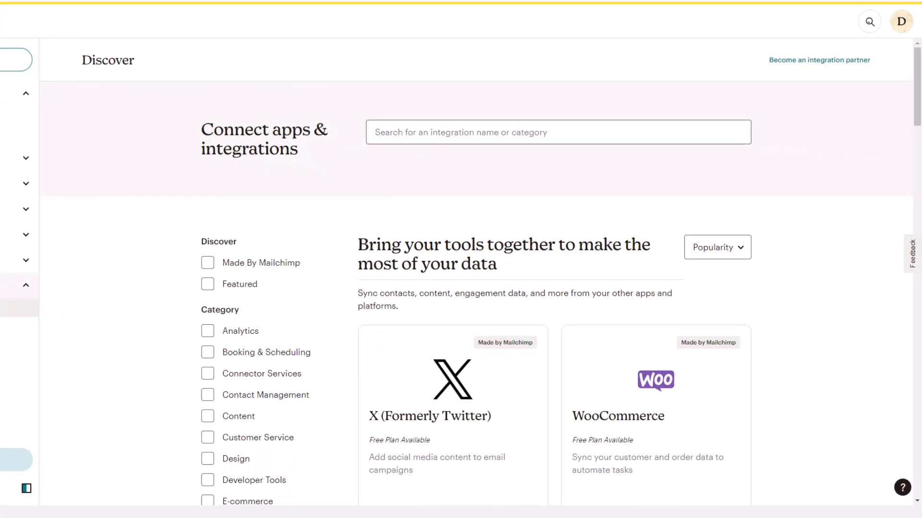
scroll(418, 398, down, 1)
scroll(415, 390, down, 6)
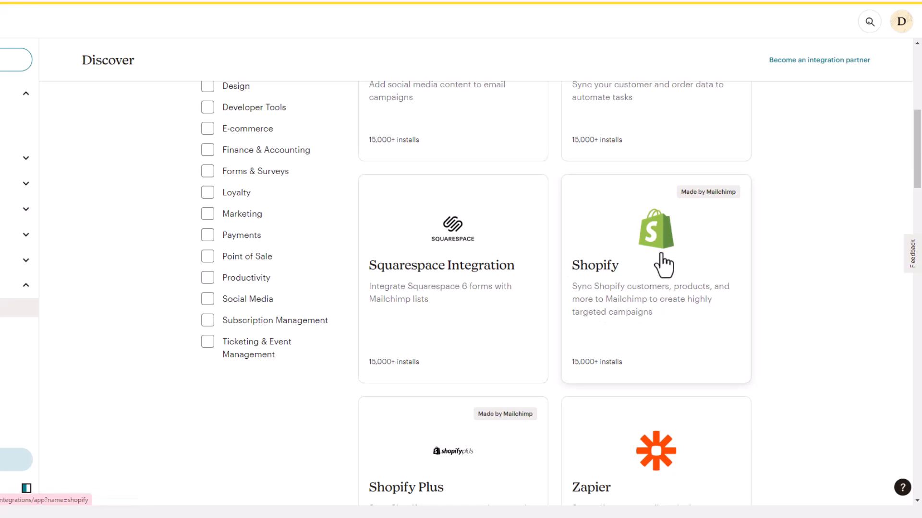
click(656, 266)
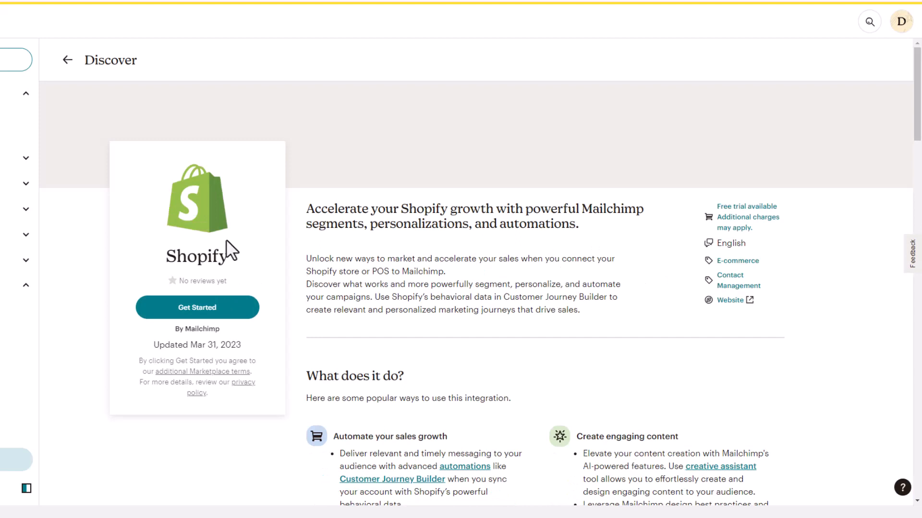
click(231, 312)
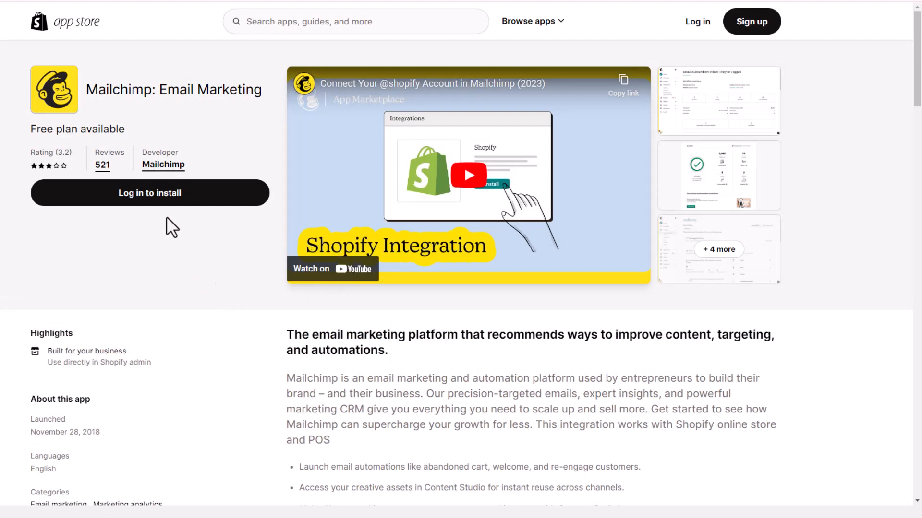
Log in to Shopify with the existing account and install Mailchimp: Email Marketing on D Store
click(141, 199)
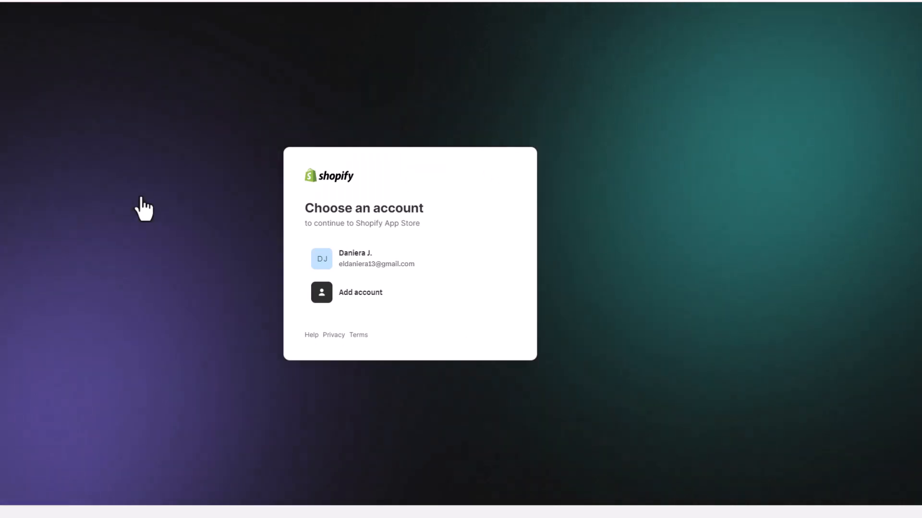
click(357, 268)
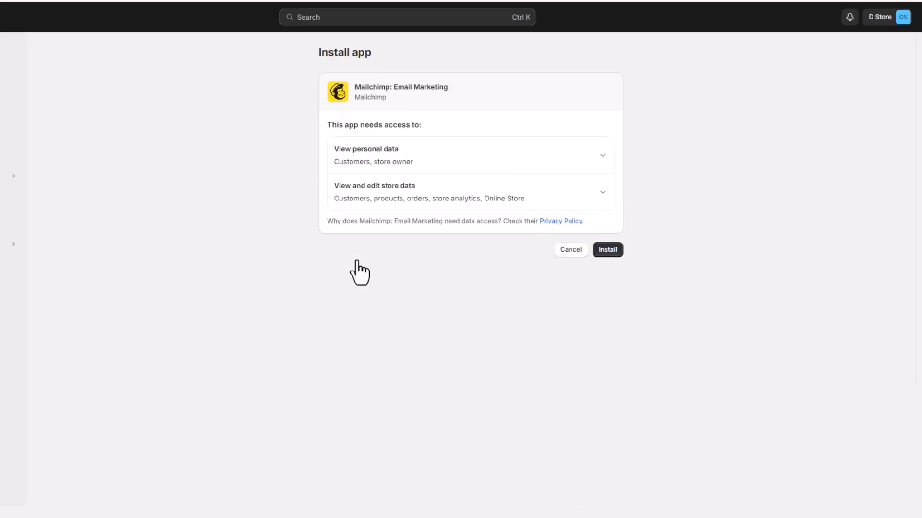
click(607, 250)
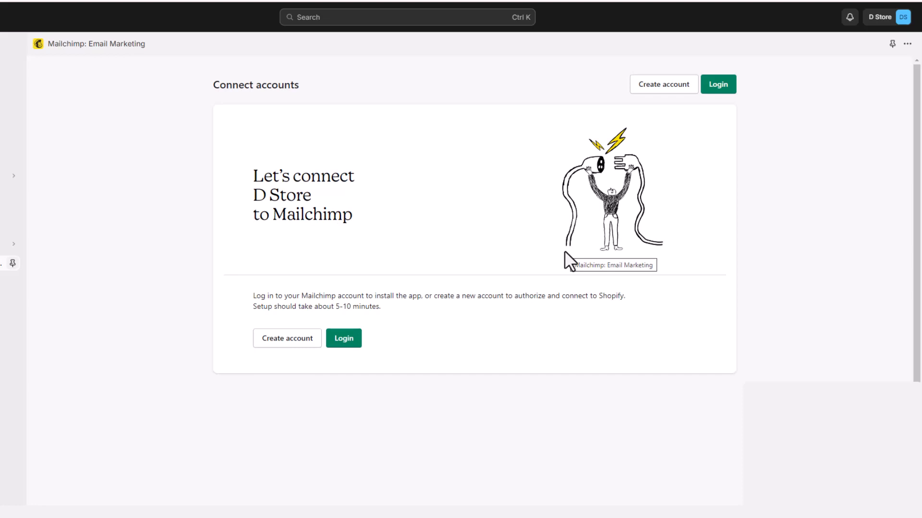
Sign in to the Mailchimp account from the app and allow Mailchimp for Shopify access
click(344, 339)
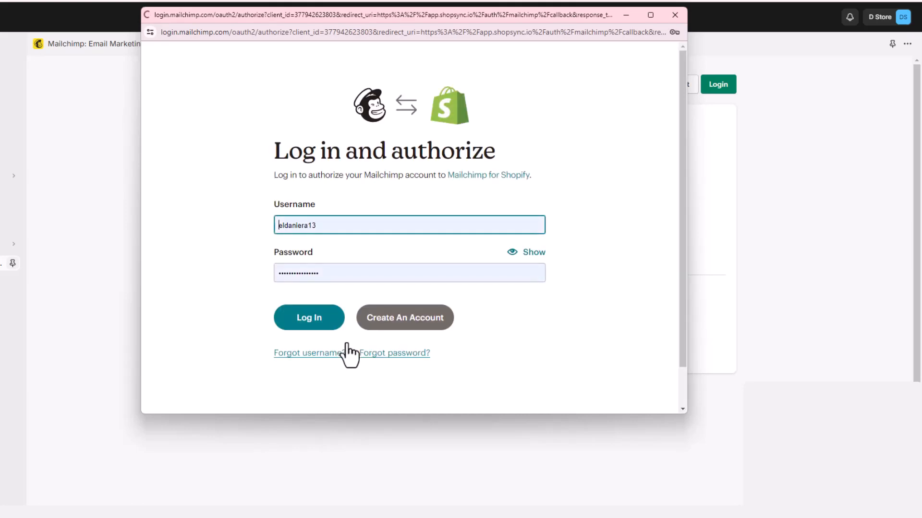
click(319, 324)
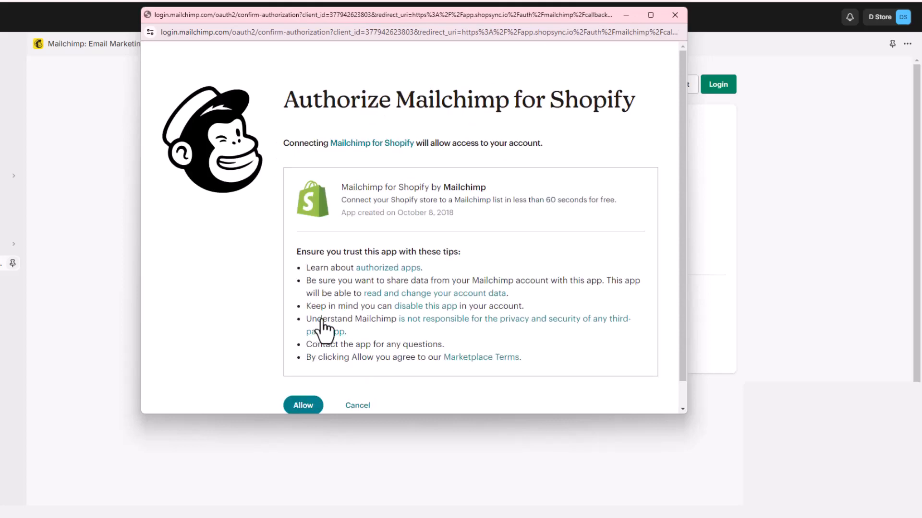
scroll(346, 309, down, 1)
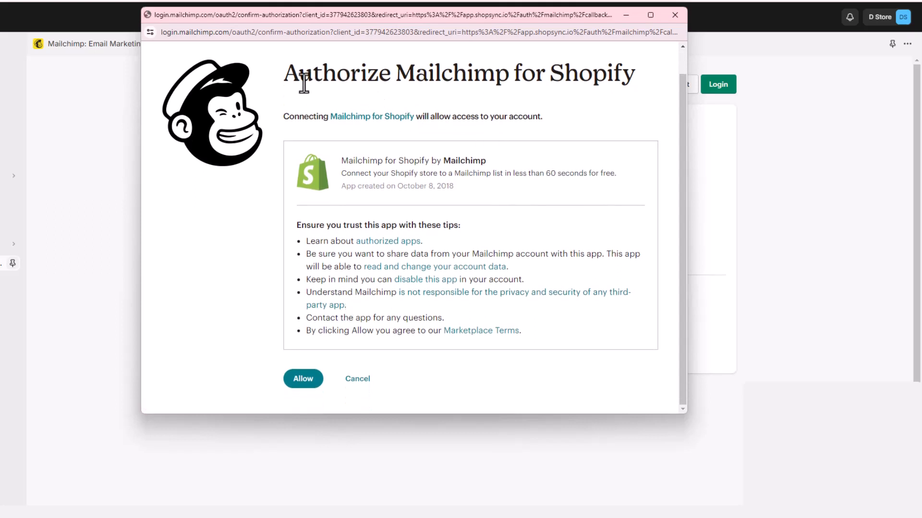
drag(284, 80, 626, 80)
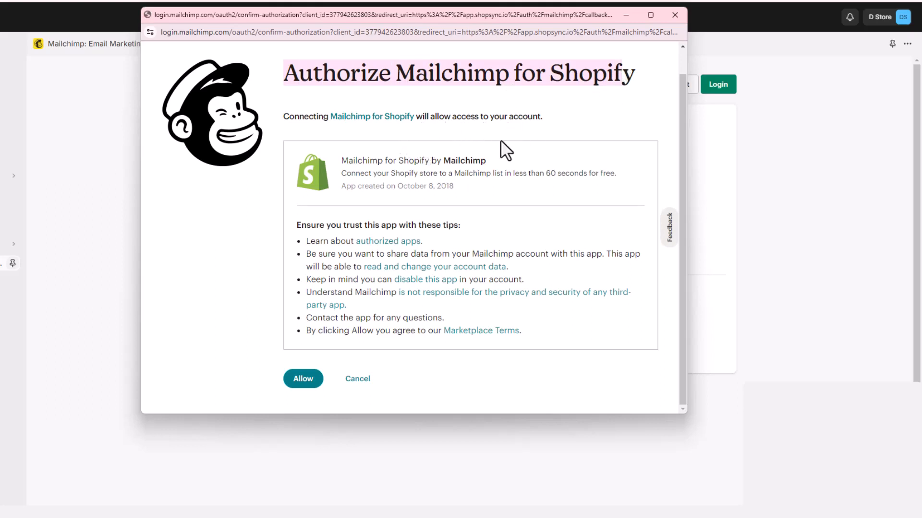
click(305, 379)
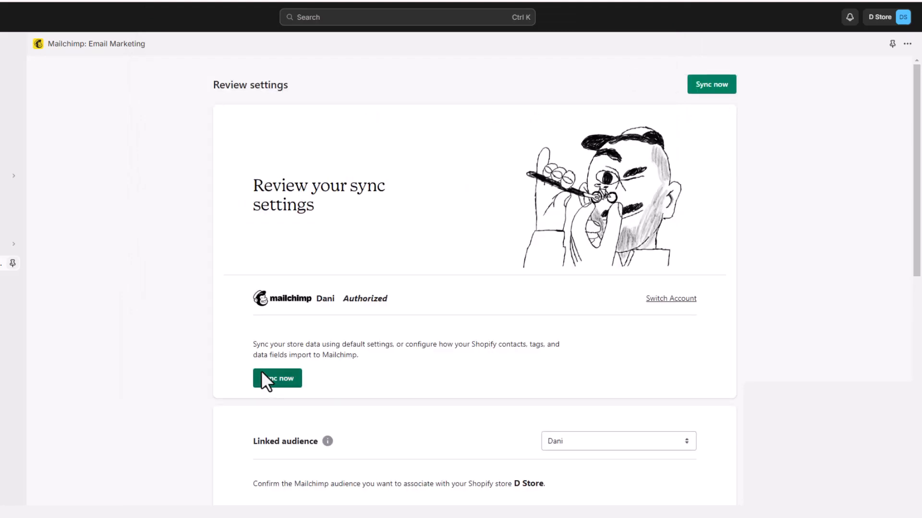
Run the default sync of D Store, review the sync stats, and continue to Mailchimp
click(292, 374)
scroll(324, 355, down, 2)
scroll(323, 355, down, 3)
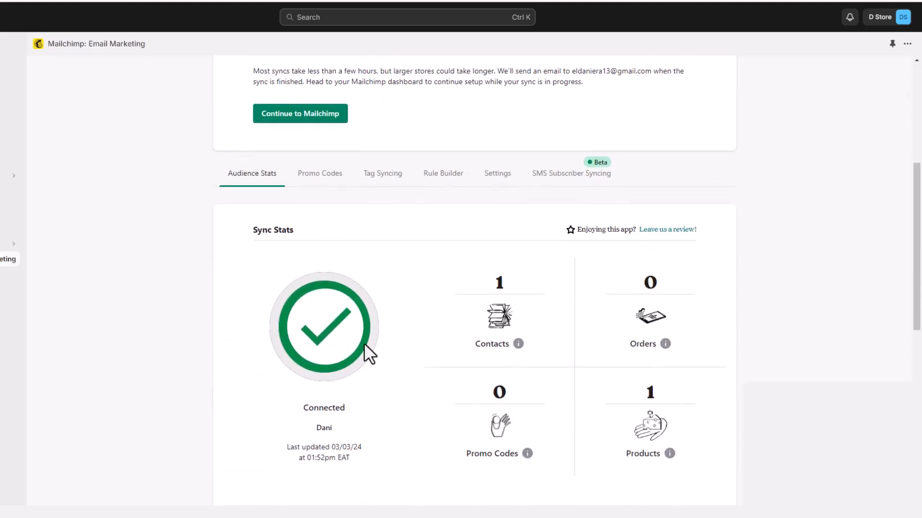
scroll(364, 344, down, 1)
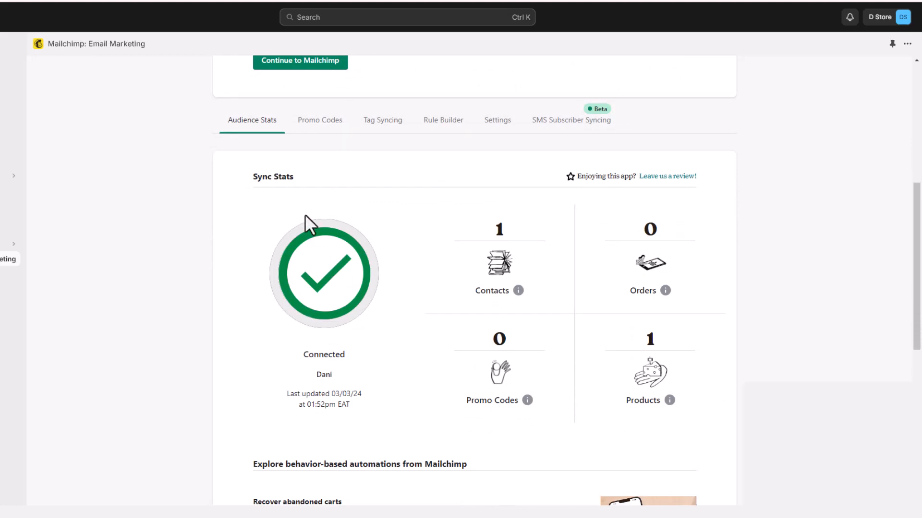
scroll(391, 274, down, 4)
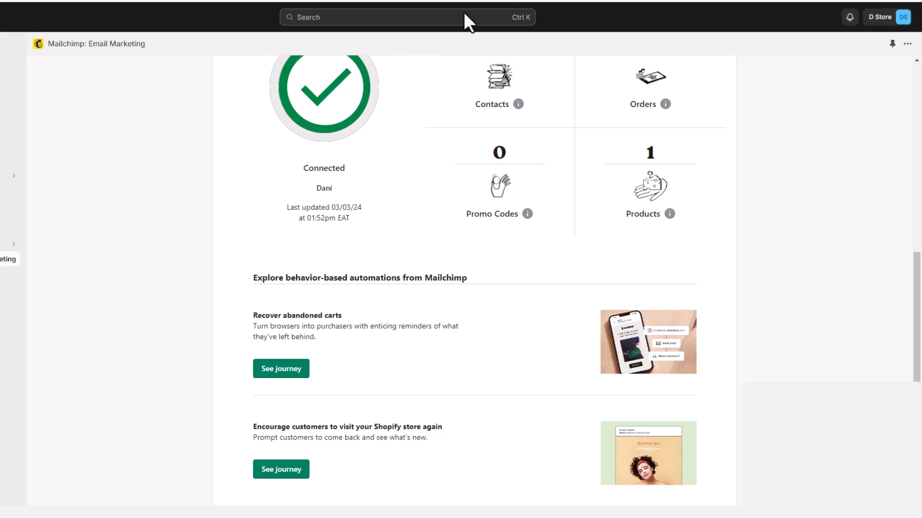
scroll(538, 115, down, 5)
click(687, 462)
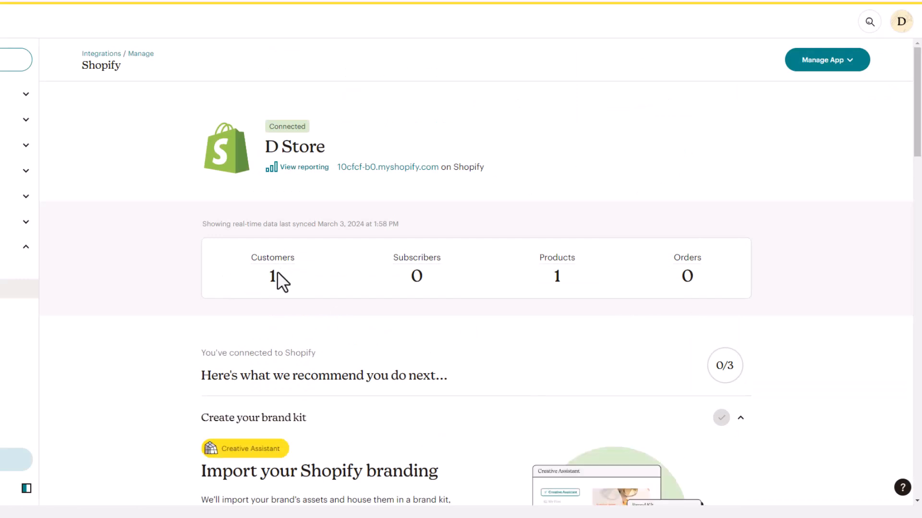
mouse_move(278, 262)
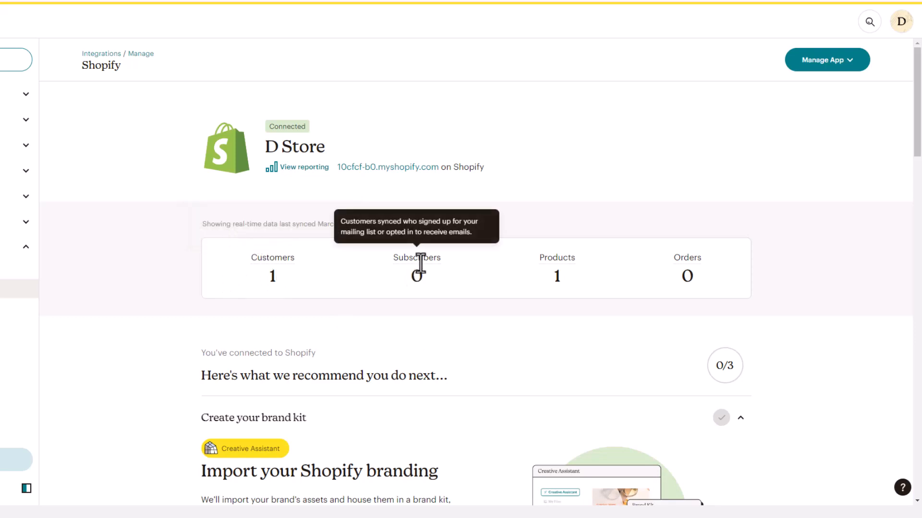
mouse_move(557, 262)
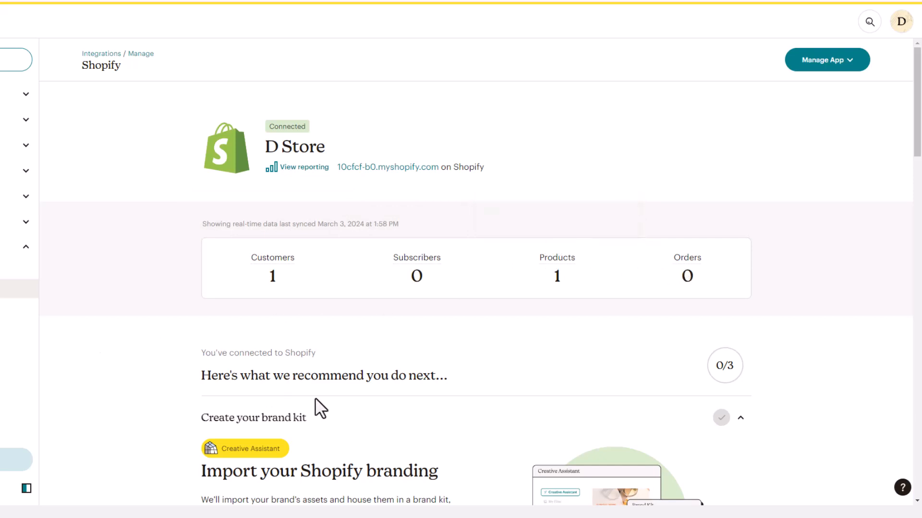
scroll(314, 398, down, 4)
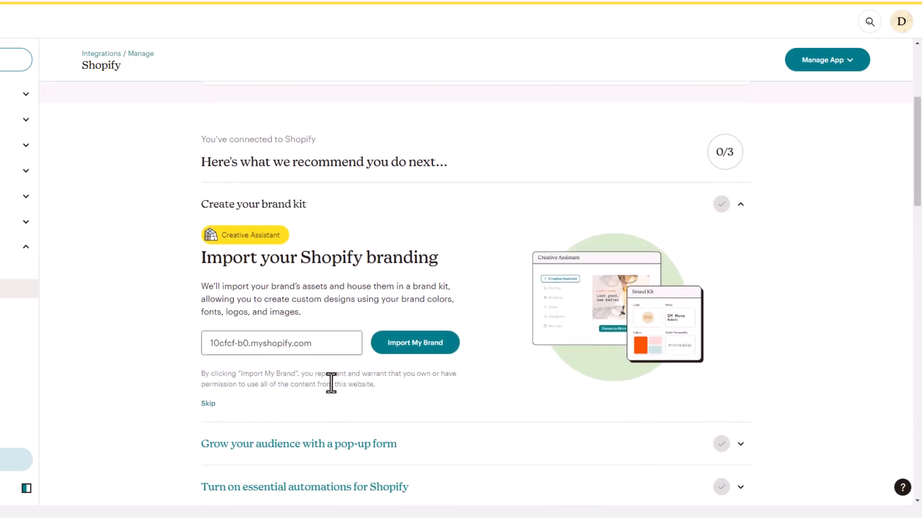
scroll(330, 381, down, 3)
scroll(330, 382, up, 7)
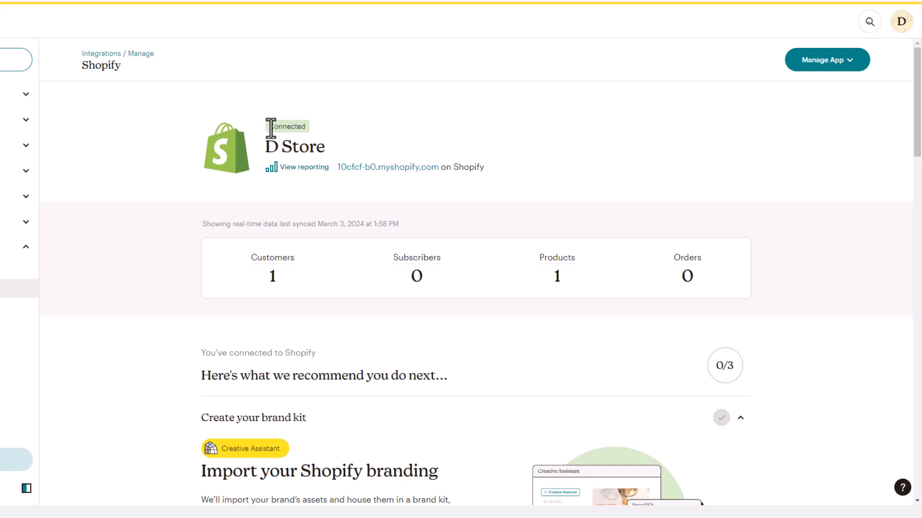
click(307, 127)
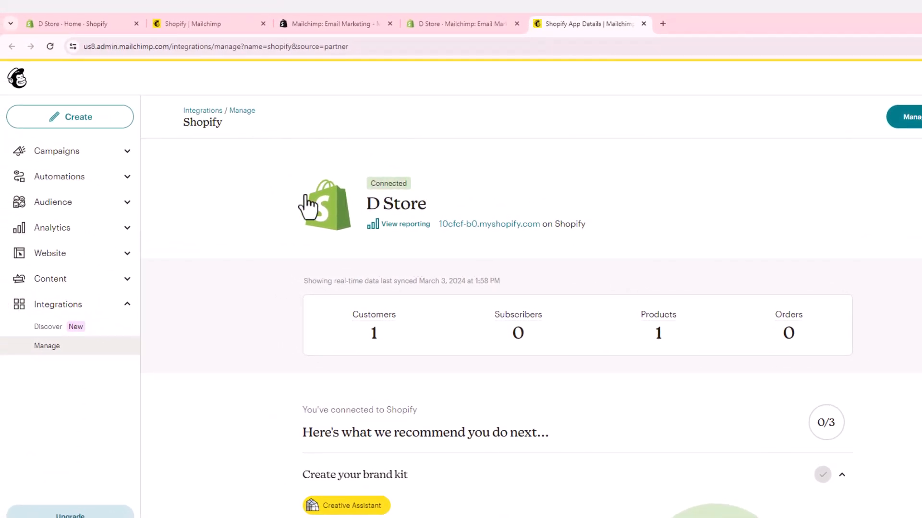
Go to Audience > All contacts, scroll the two-contact table sideways, and show Add contacts options
click(75, 205)
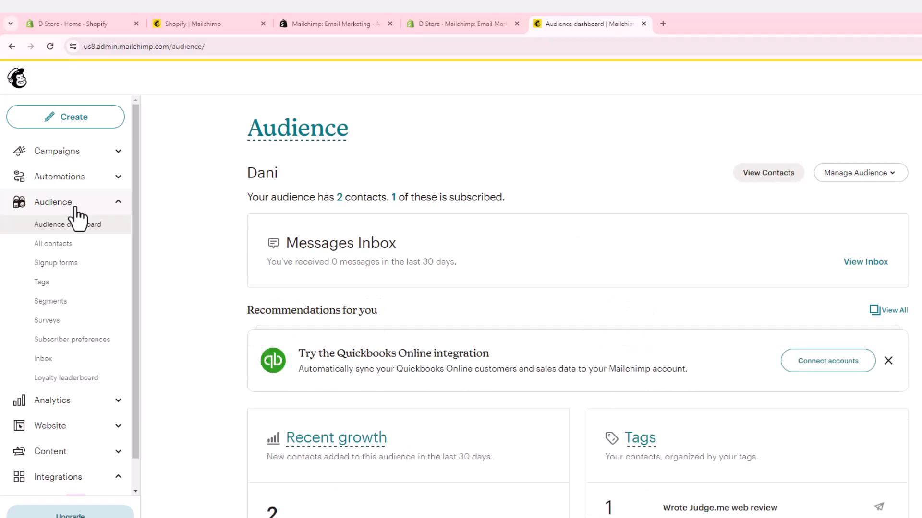
click(62, 245)
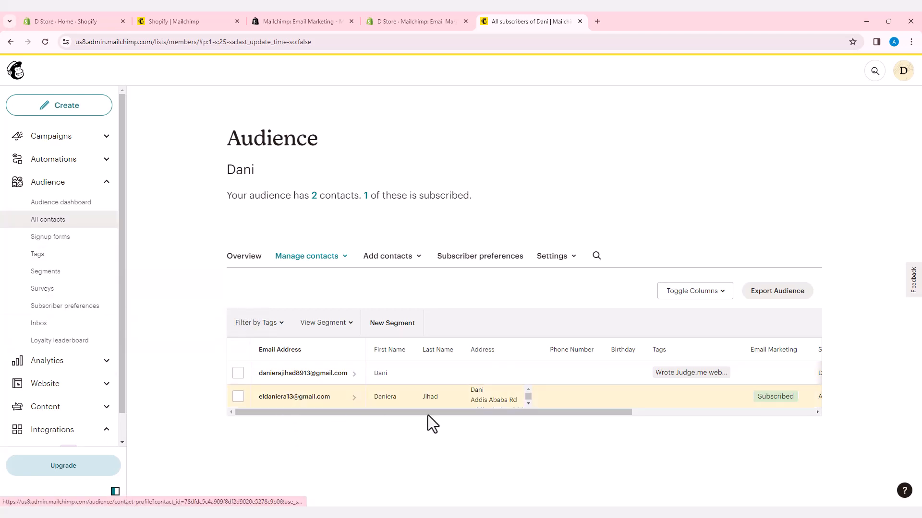
drag(426, 413, 314, 423)
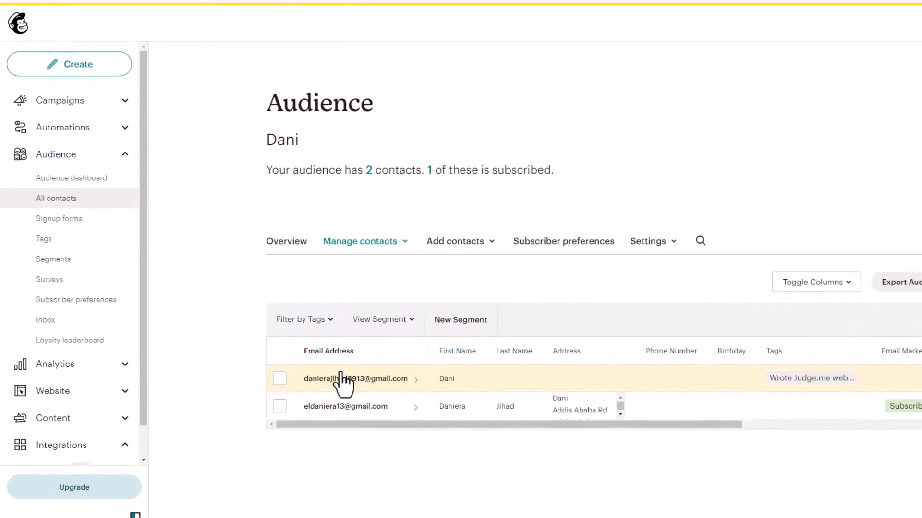
click(458, 243)
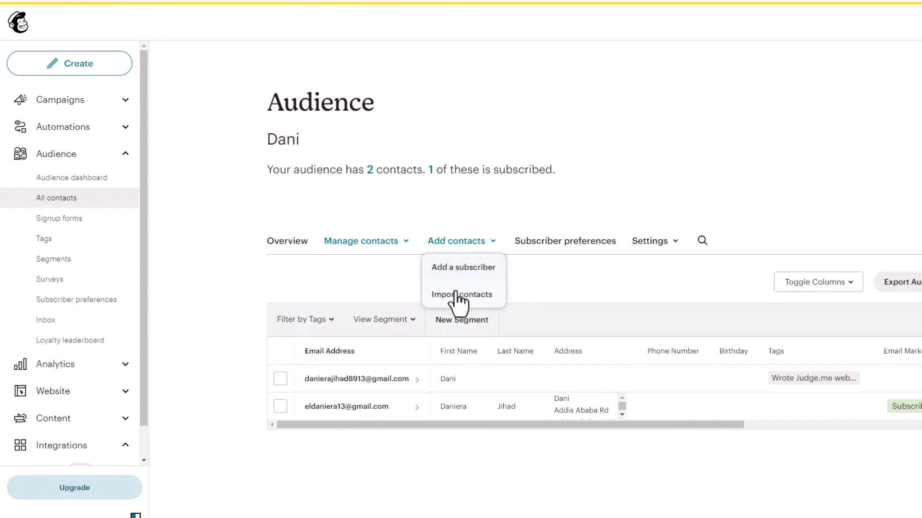
Choose Add a subscriber and enter the new contact's e-mail address
click(461, 273)
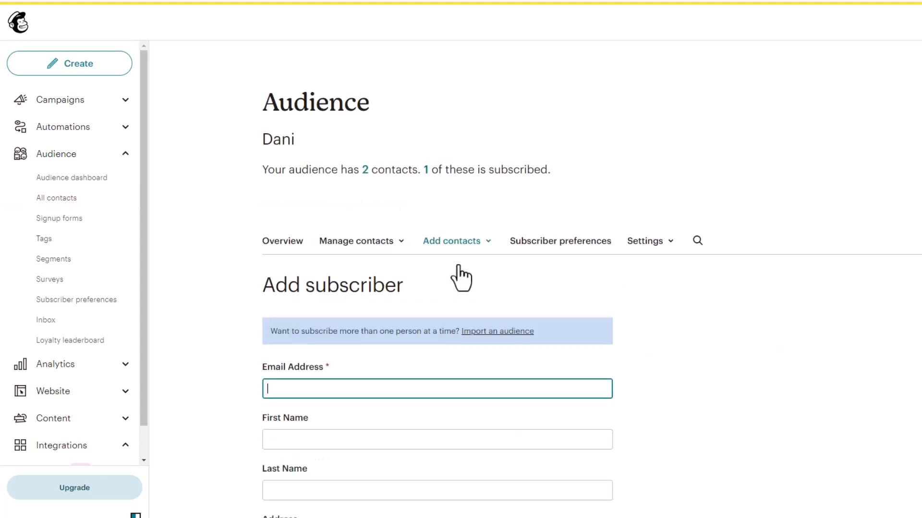
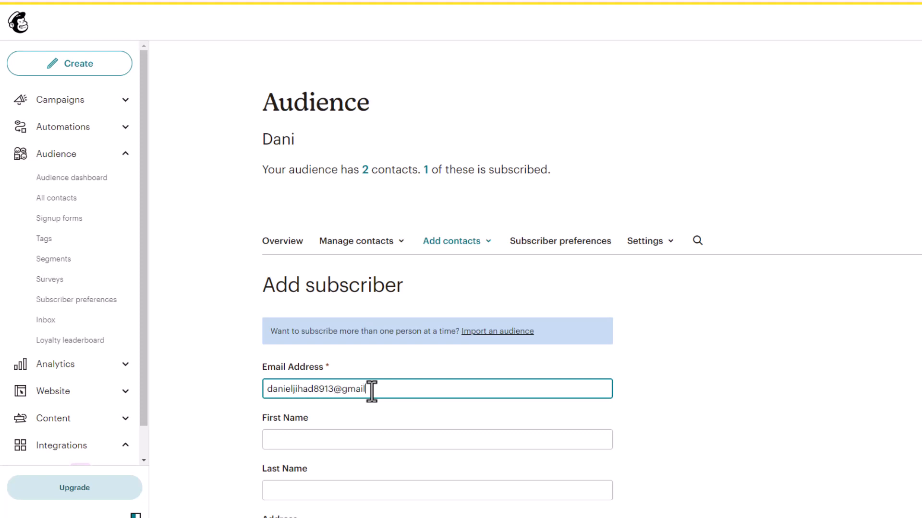
Autofill the subscriber's name, address, country and phone, then submit with Subscribe
click(352, 440)
click(366, 476)
scroll(366, 476, down, 5)
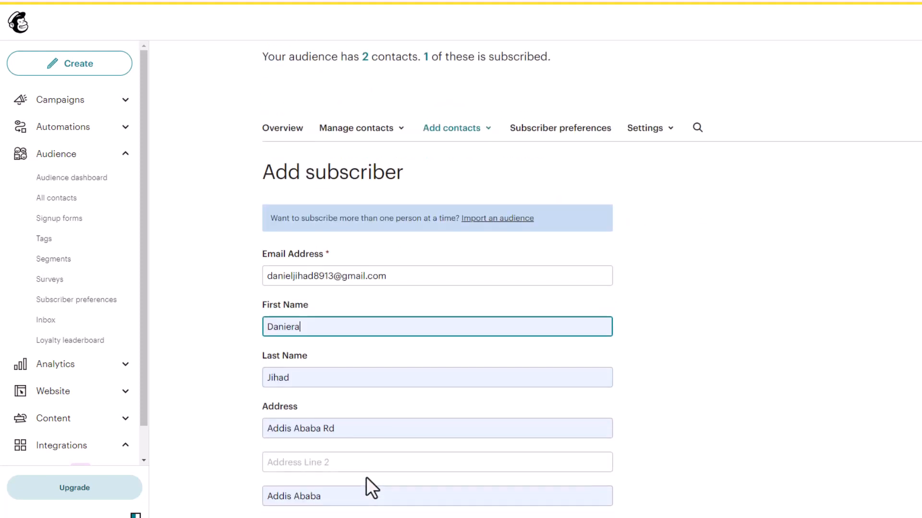
scroll(336, 408, down, 4)
scroll(344, 408, down, 2)
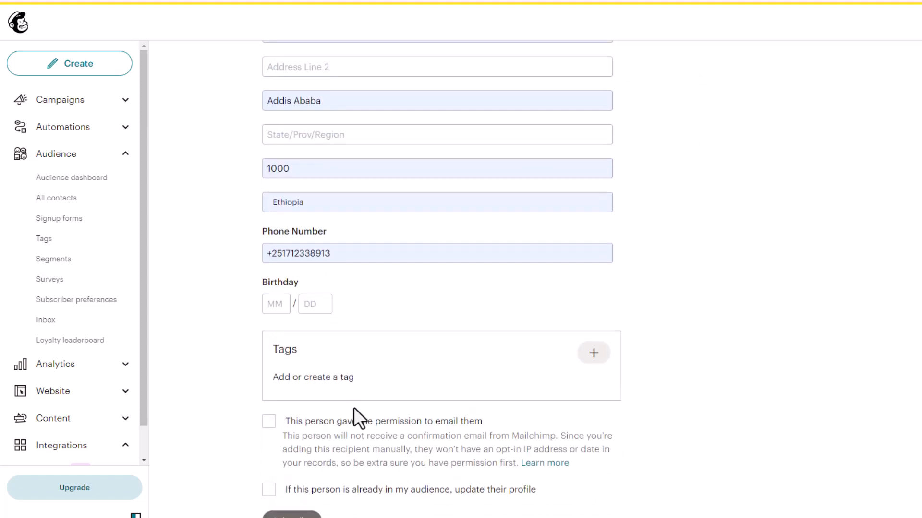
scroll(342, 421, down, 1)
click(273, 471)
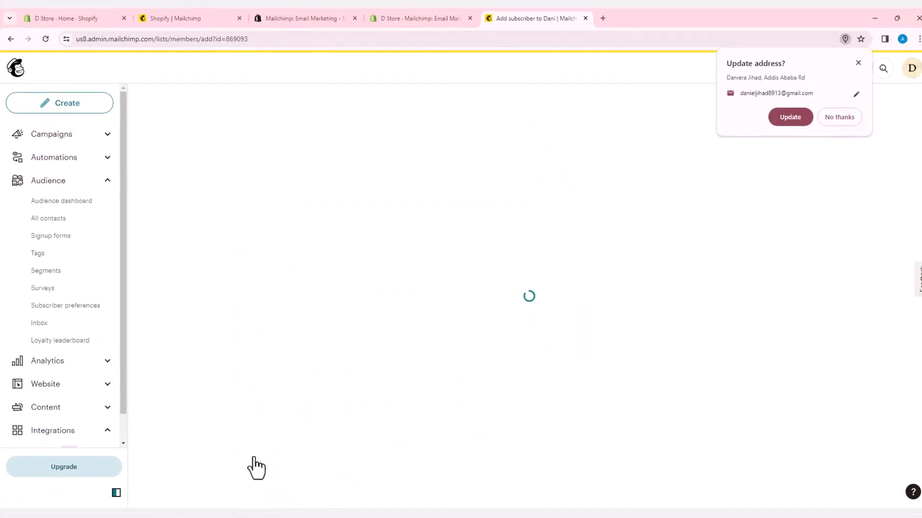